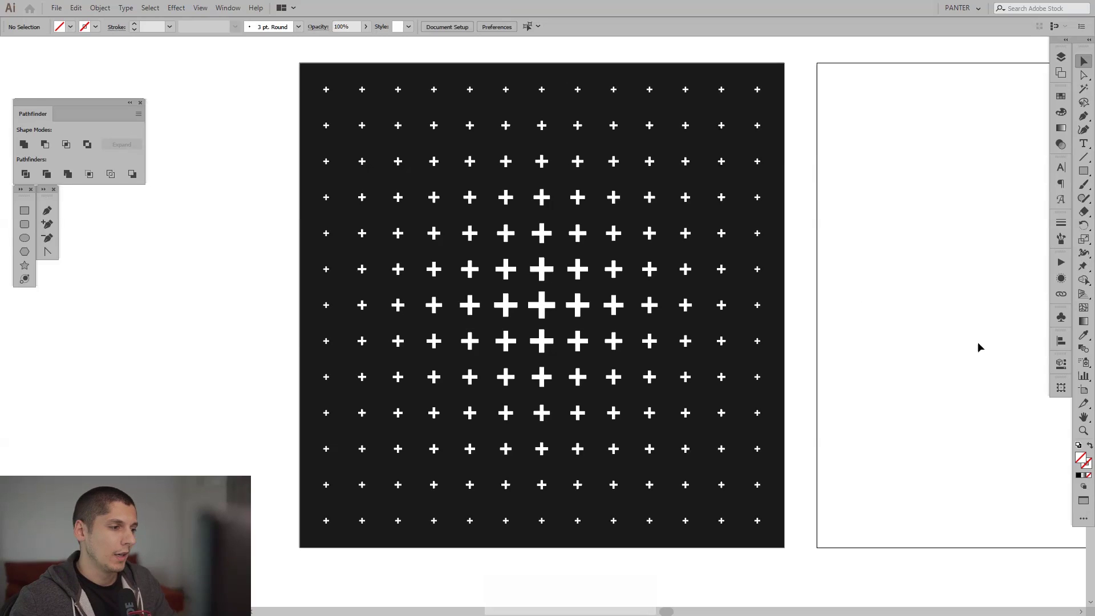
Pan the canvas to frame the empty second artboard beside the finished plus-sign halftone
drag(704, 313, 403, 318)
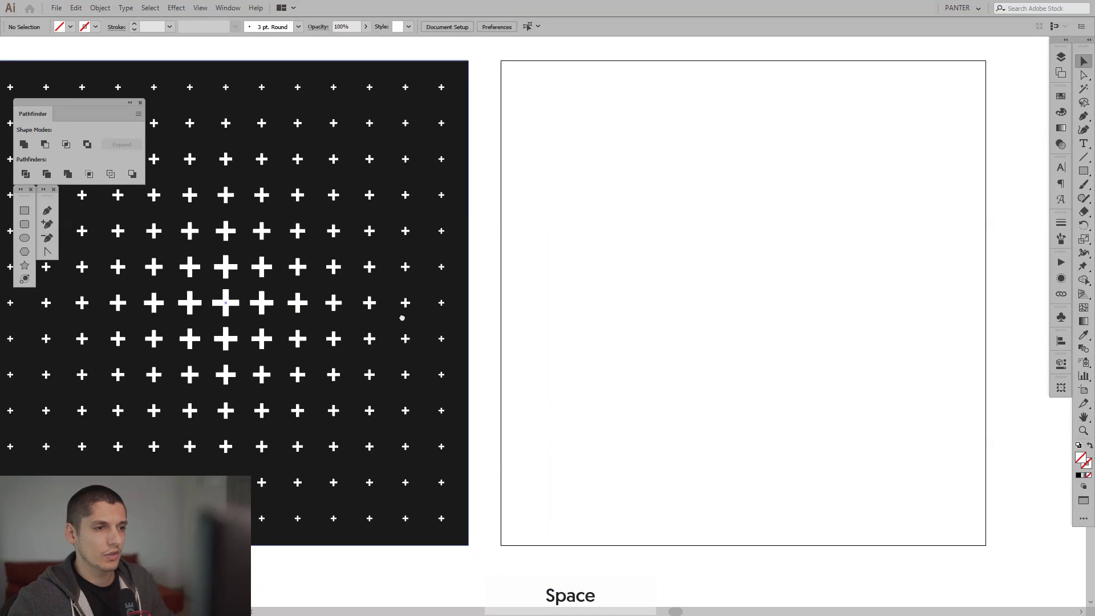
mouse_move(688, 337)
mouse_down()
mouse_move(577, 346)
mouse_move(625, 364)
mouse_move(680, 332)
mouse_up()
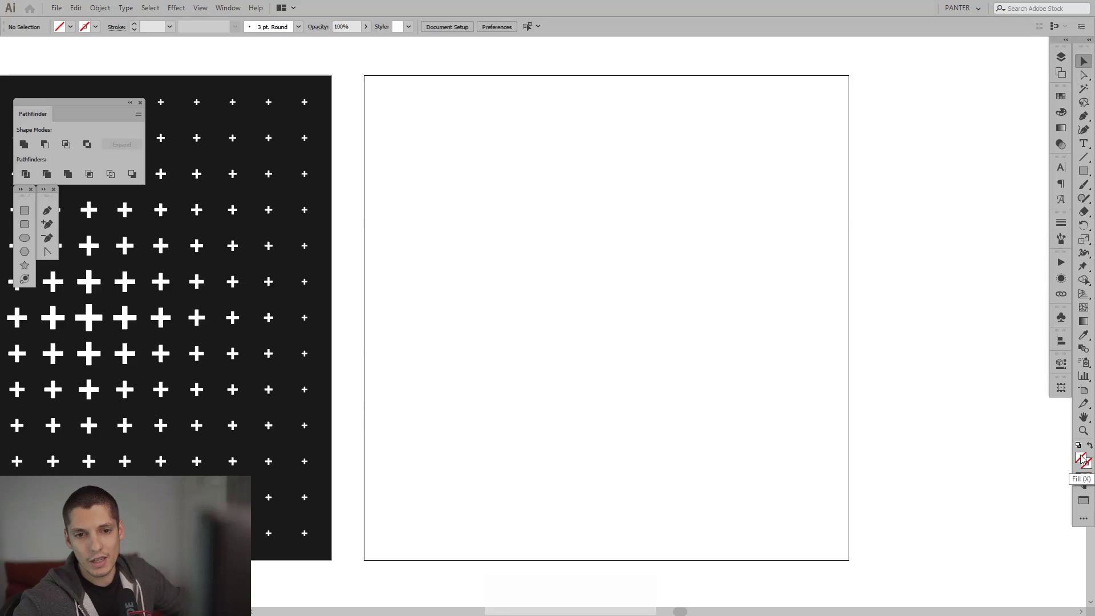
Set the fill to solid black (000000) and keep the stroke at none
click(1078, 475)
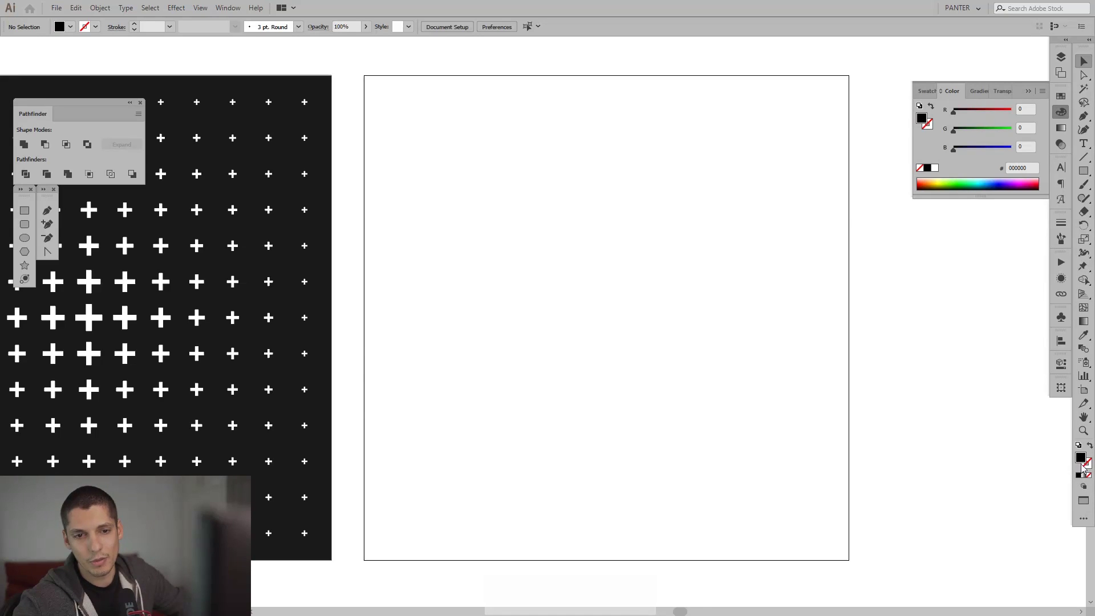
click(1090, 464)
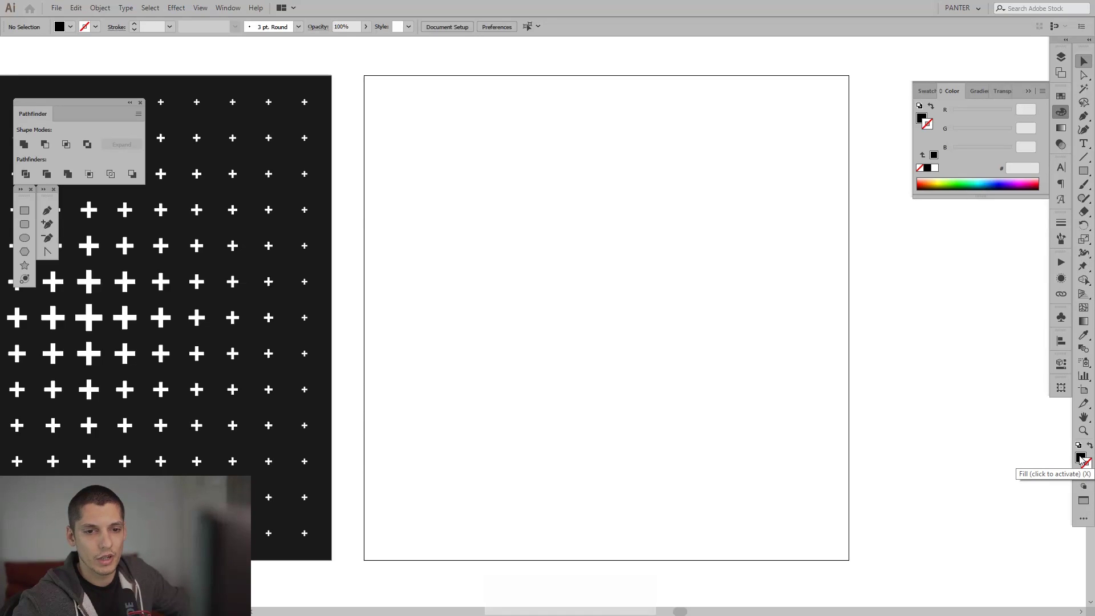
click(1079, 458)
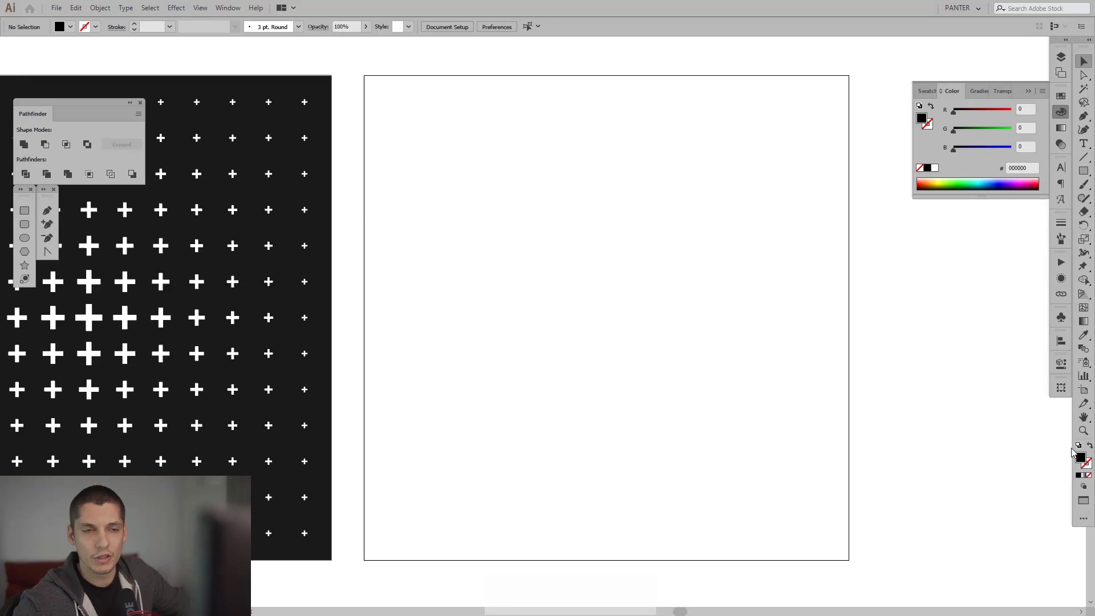
click(1028, 92)
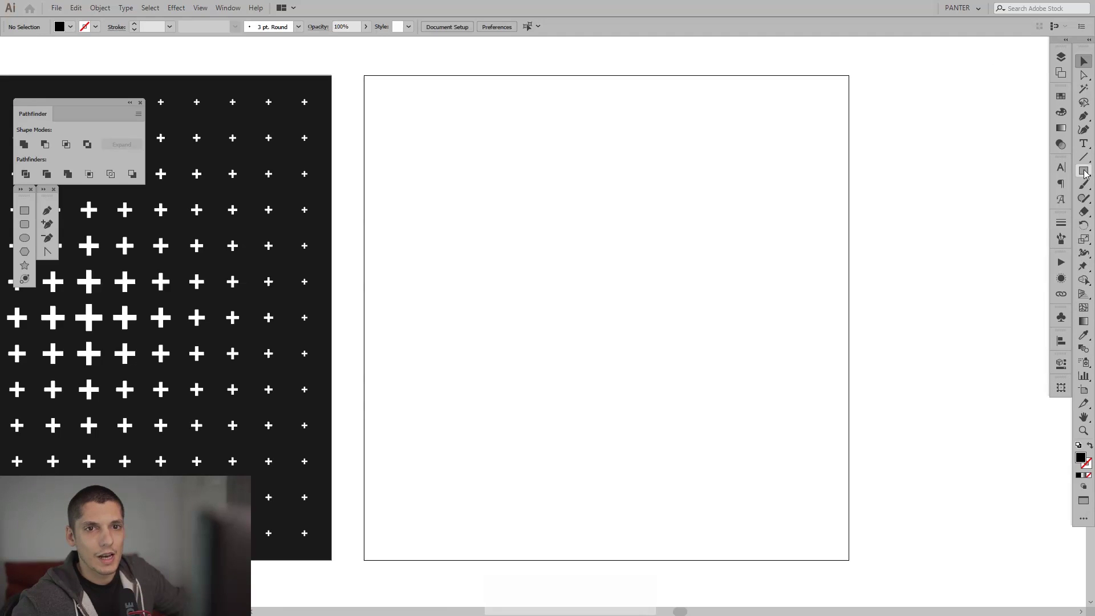
Draw a thin black horizontal rectangle bar on the second artboard
drag(1084, 174, 1011, 173)
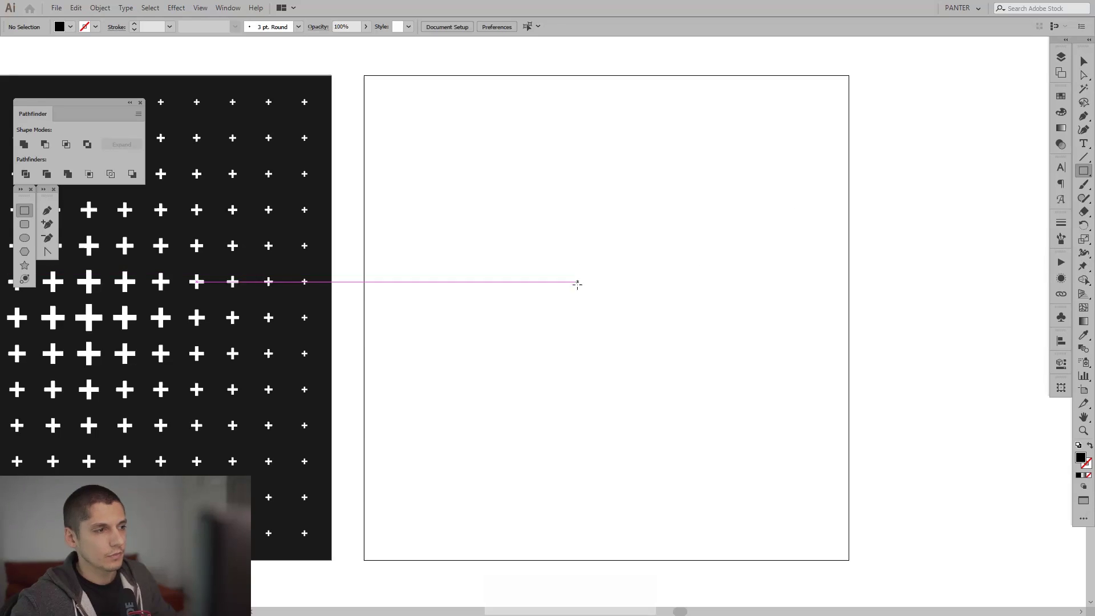
scroll(580, 285, up, 2)
drag(545, 271, 652, 294)
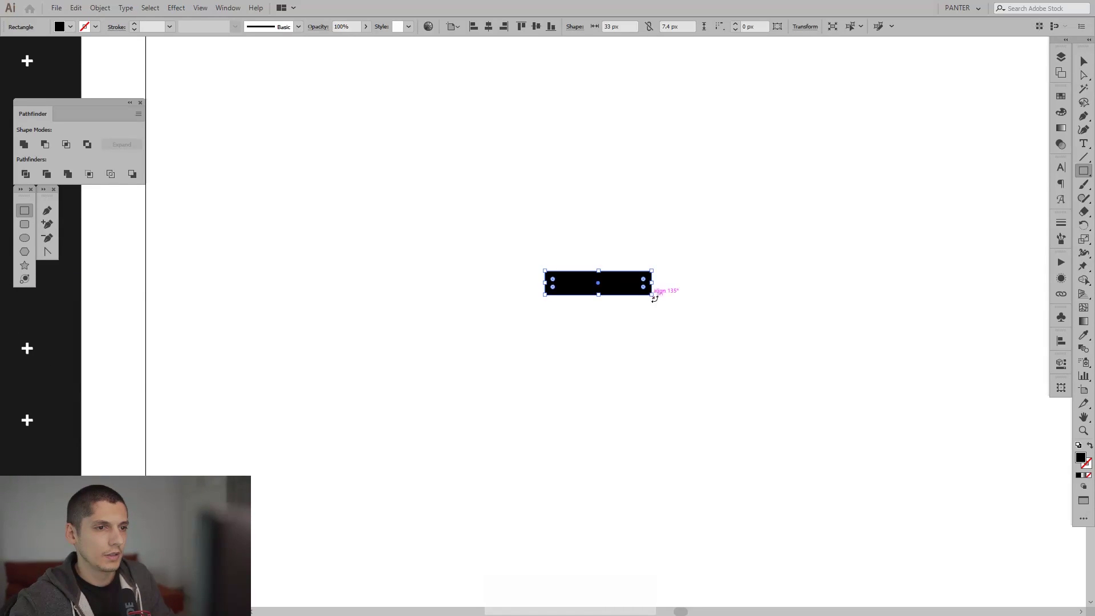
Paste a copy of the bar in front and rotate it 90° to stand vertically
key(ctrl)
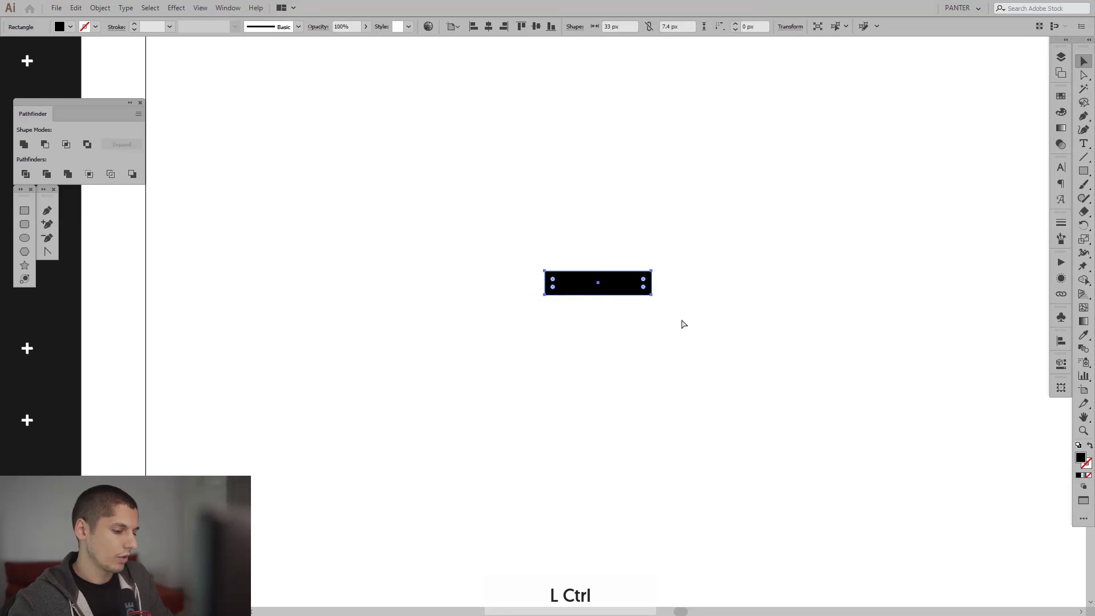
key(ctrl+f)
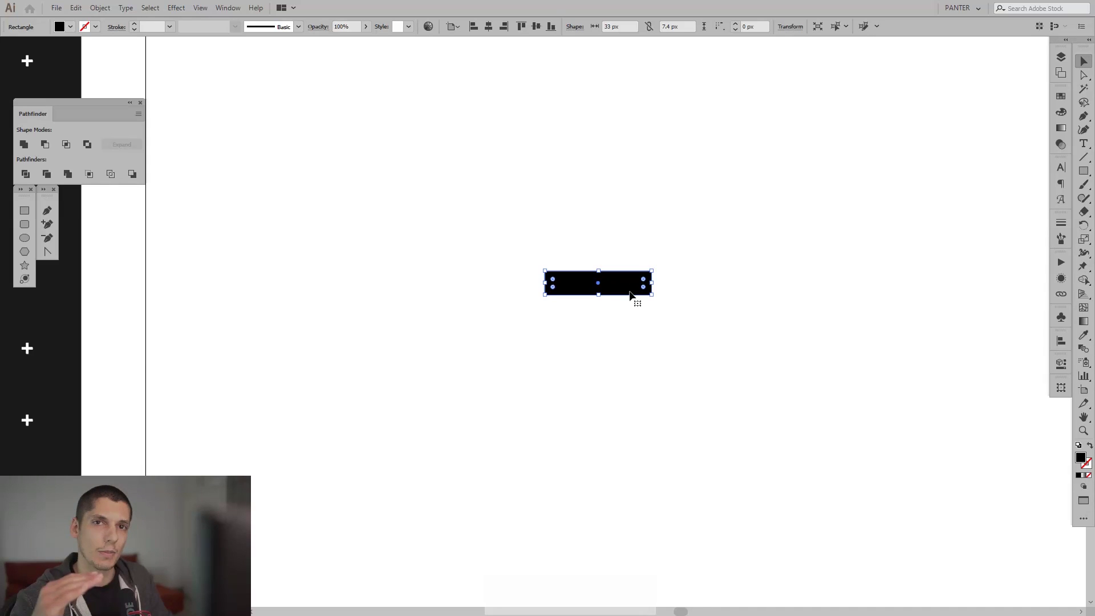
drag(630, 294, 676, 327)
key(shift)
Select both crossed bars and Unite them into a single plus-sign path
click(655, 350)
scroll(655, 350, down, 2)
scroll(665, 285, up, 4)
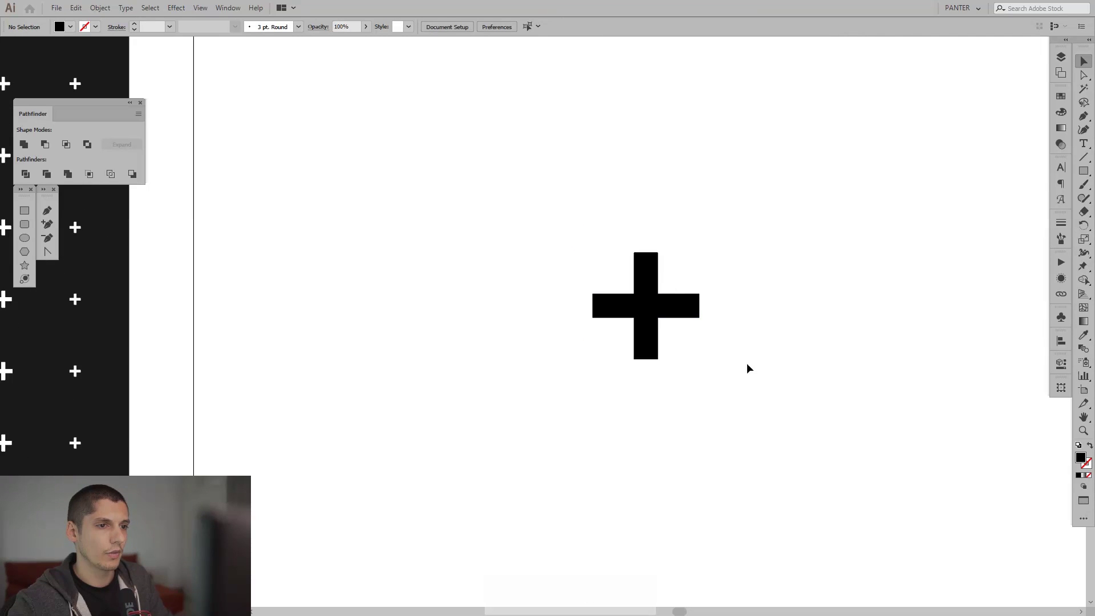
drag(747, 362, 573, 235)
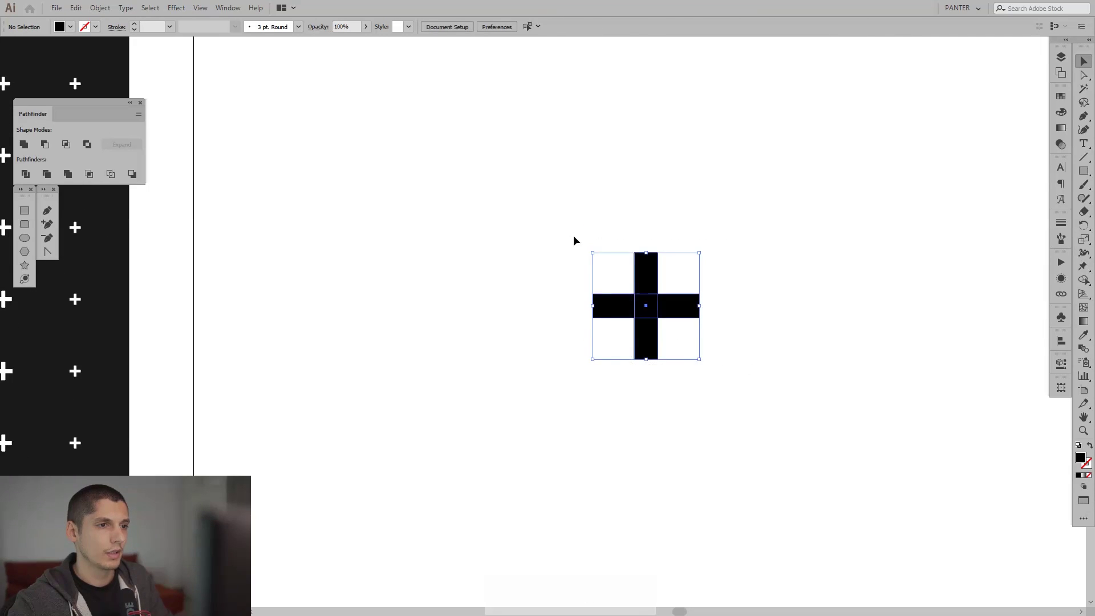
click(27, 146)
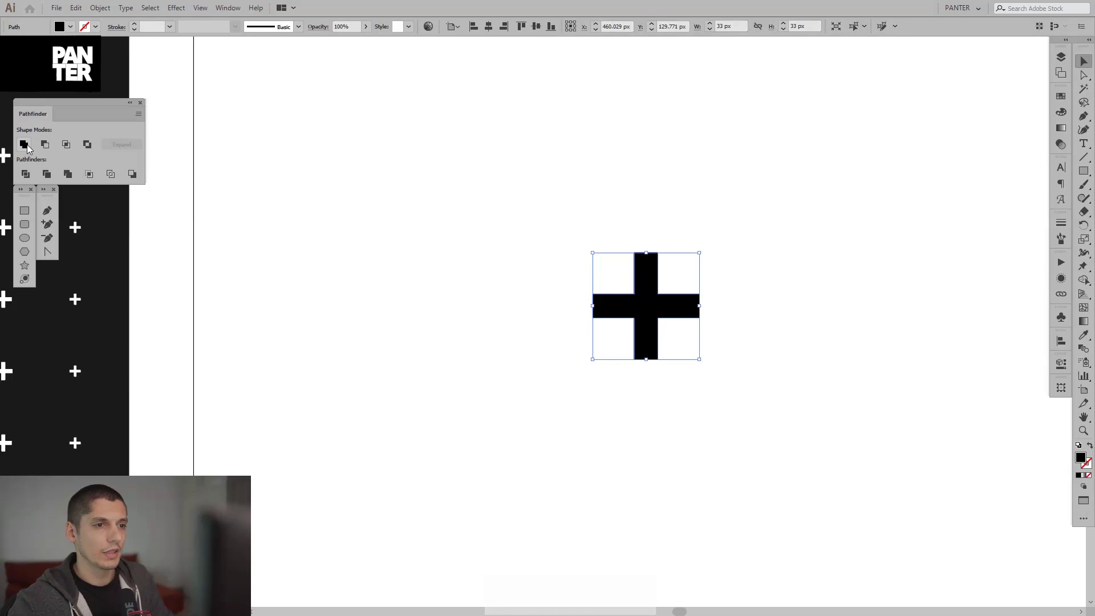
Pan the view so the plus sign is back in the centre of the screen
click(228, 8)
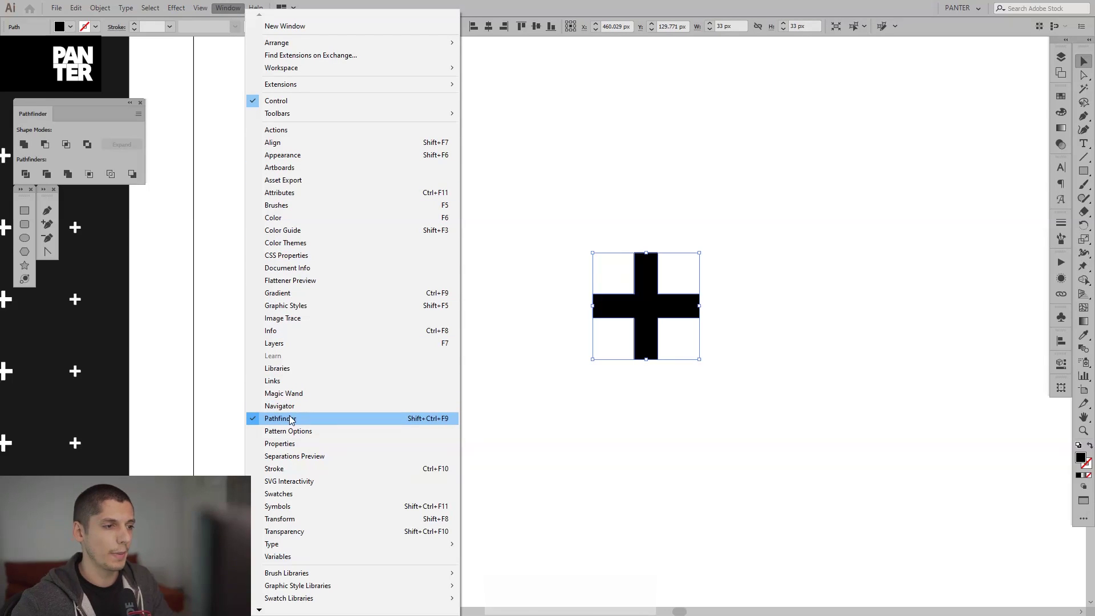
key(Escape)
click(570, 394)
scroll(567, 399, down, 3)
key(space)
mouse_move(564, 401)
mouse_down()
mouse_move(579, 328)
mouse_move(648, 277)
mouse_move(622, 295)
mouse_move(706, 302)
mouse_move(680, 287)
mouse_up()
scroll(602, 342, up, 2)
Scale the plus sign from its centre down from 33 px to about 17.3 px
key(m)
key(space)
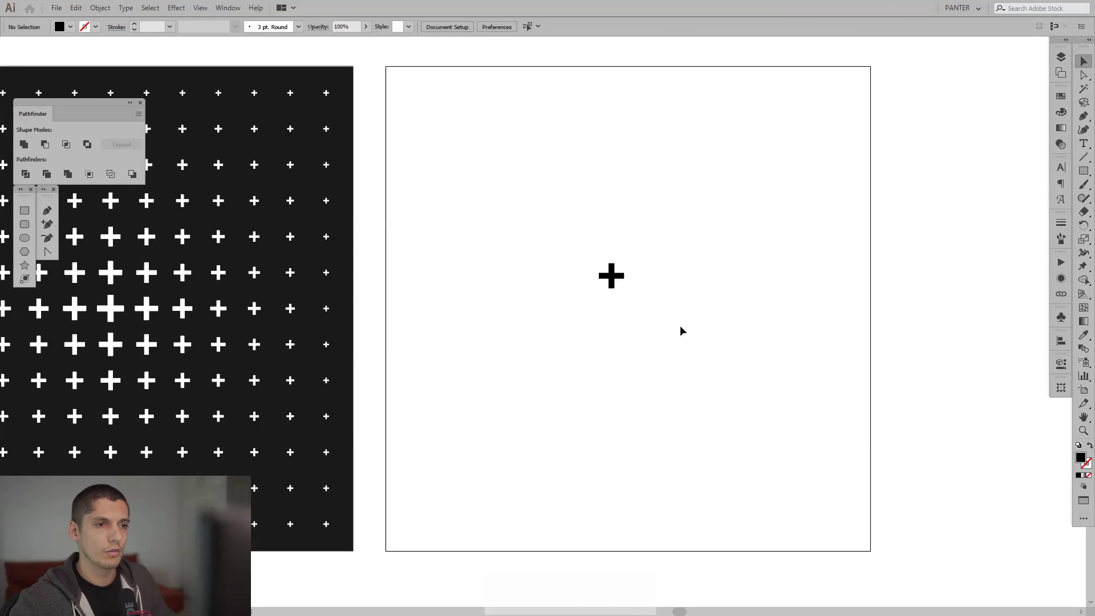
click(611, 276)
scroll(627, 248, up, 2)
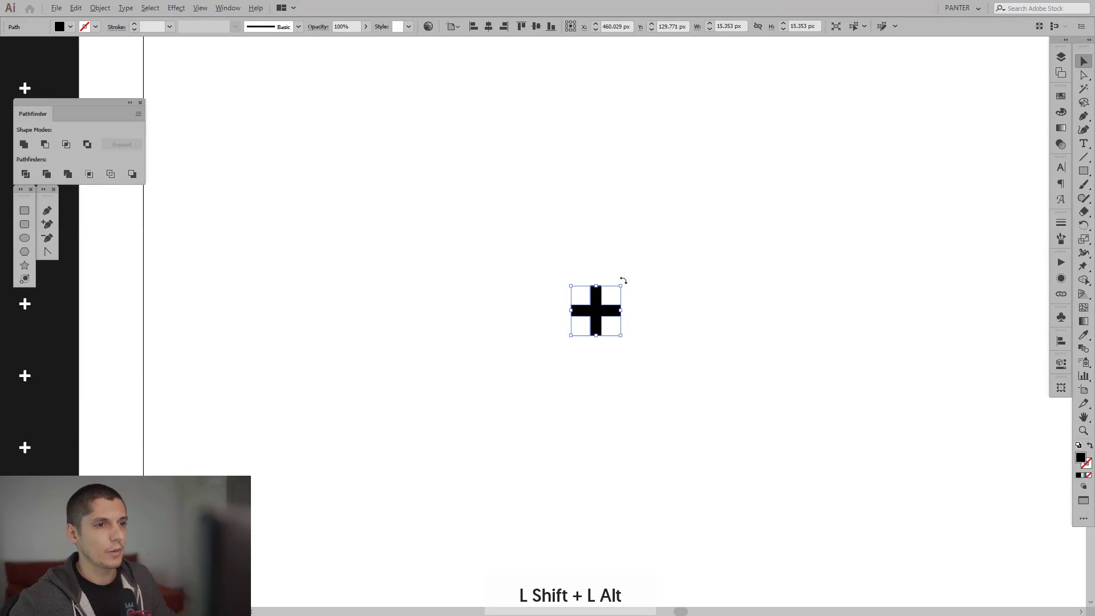
drag(623, 279, 625, 281)
click(708, 298)
scroll(712, 297, down, 1)
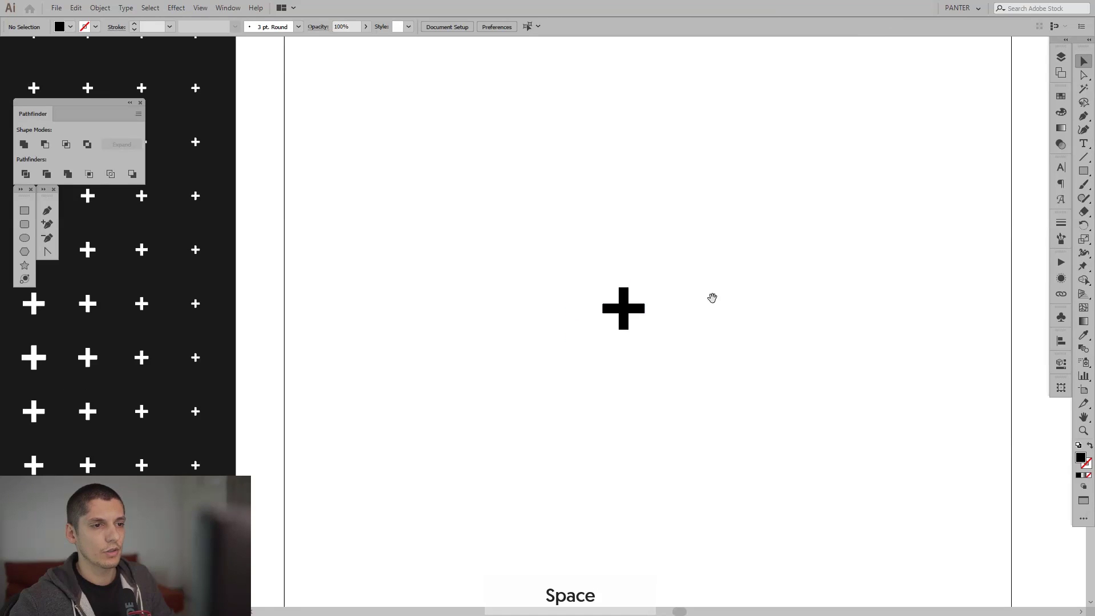
drag(712, 298, 557, 276)
scroll(506, 247, down, 2)
drag(576, 363, 438, 230)
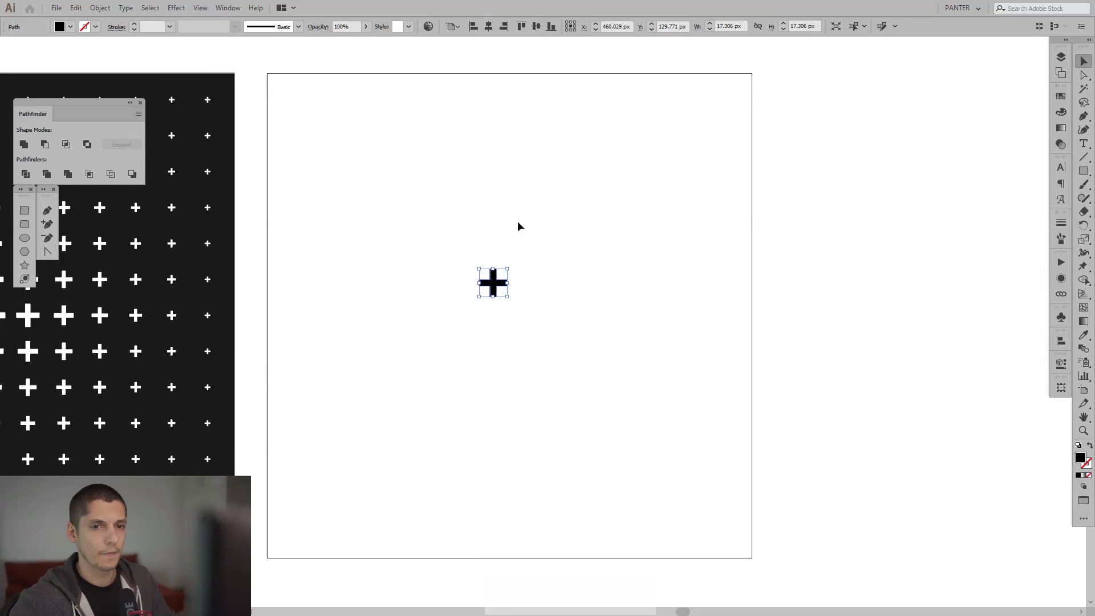
Drag the plus sign into the Symbols panel and save it as a symbol named '++'
click(1061, 320)
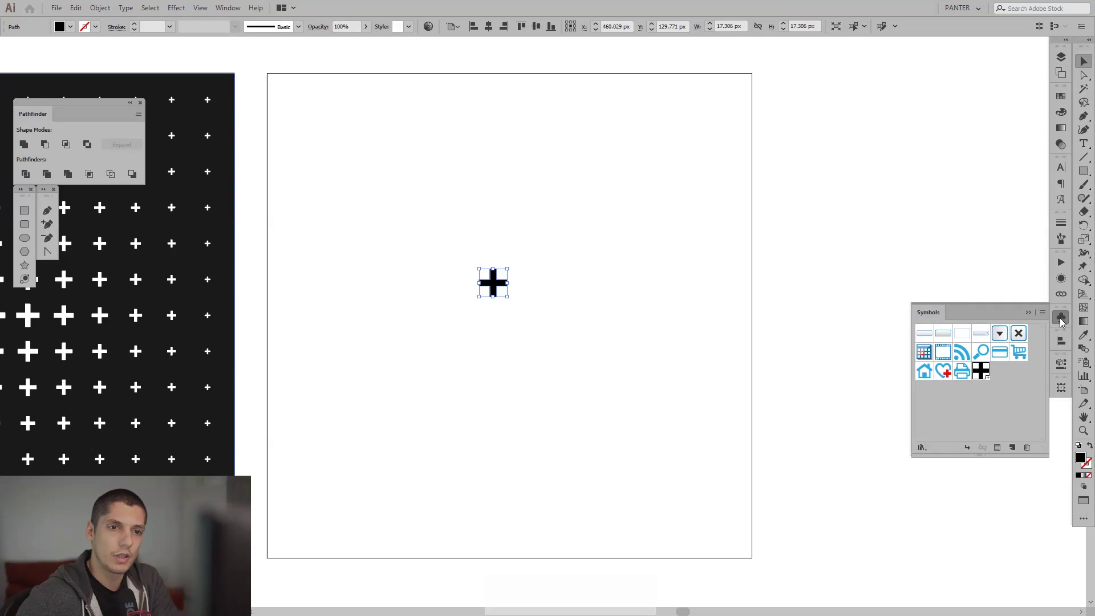
click(232, 9)
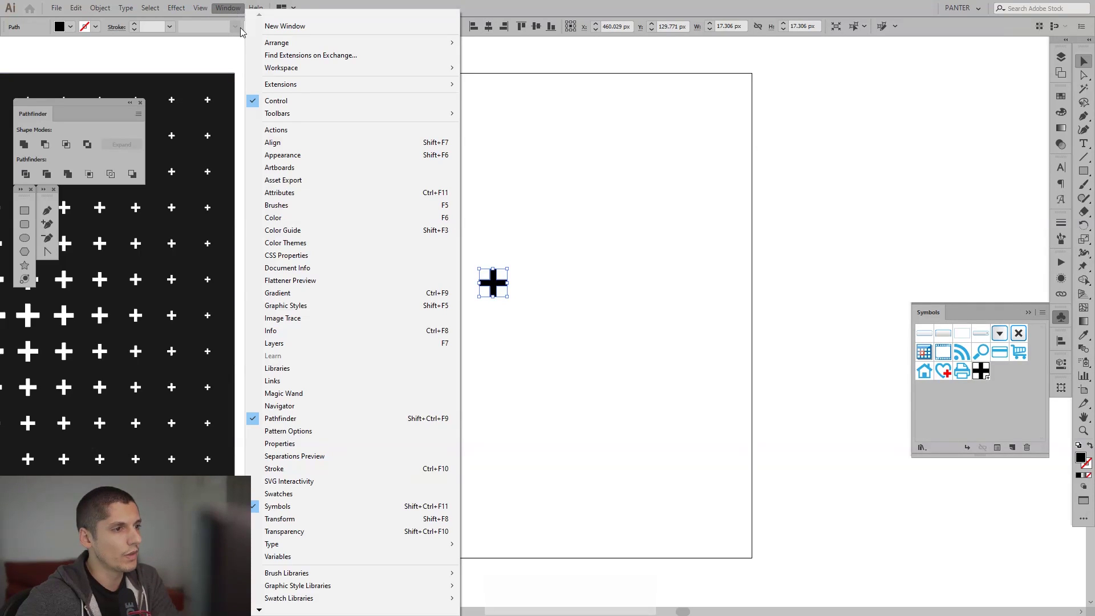
click(311, 505)
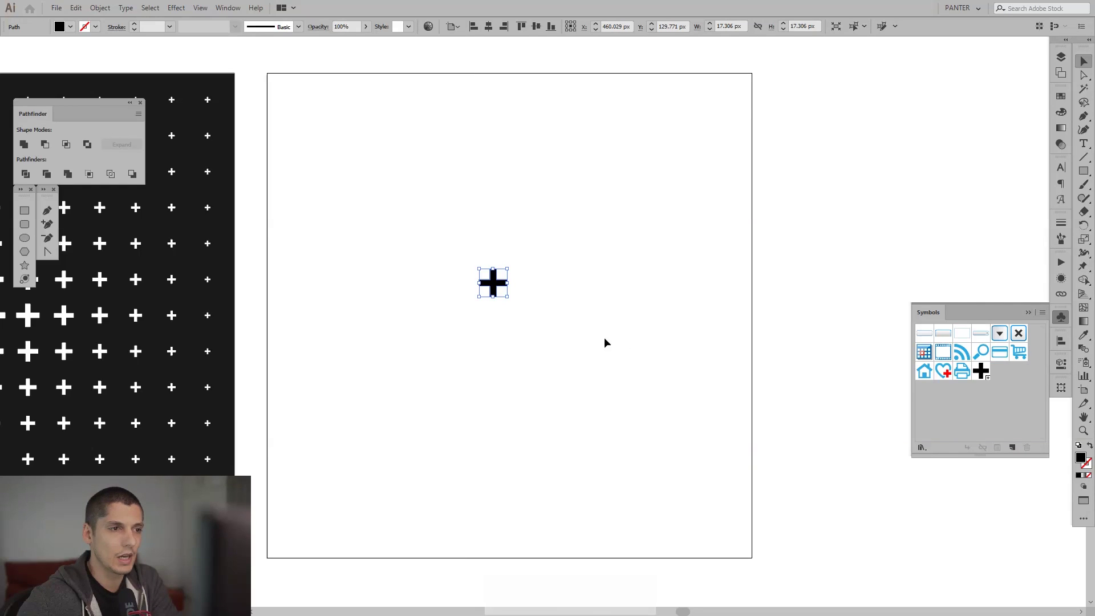
drag(493, 282, 1021, 401)
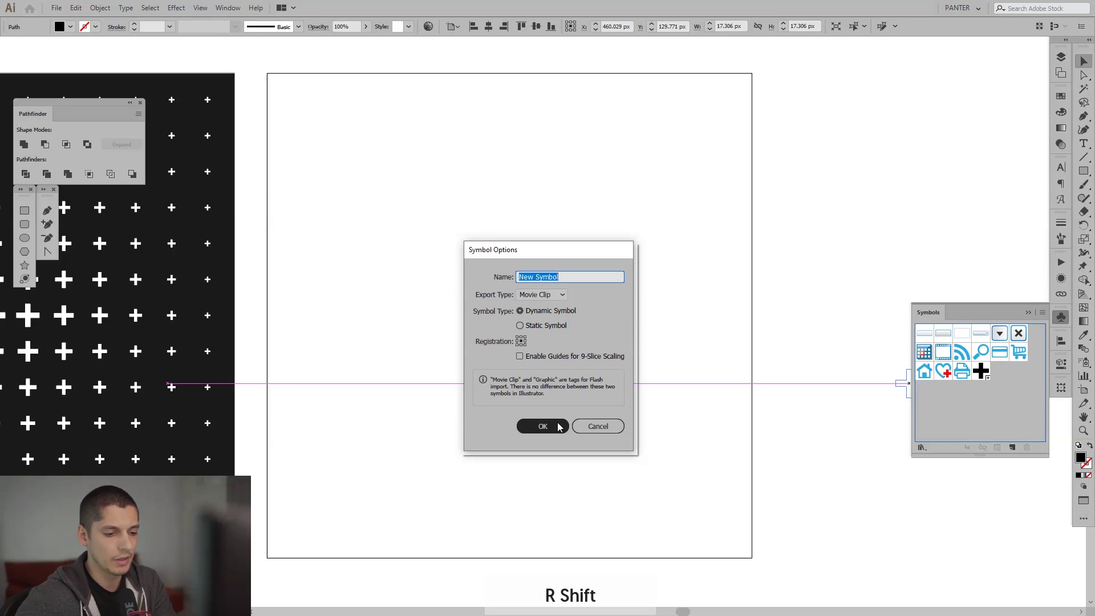
text(++)
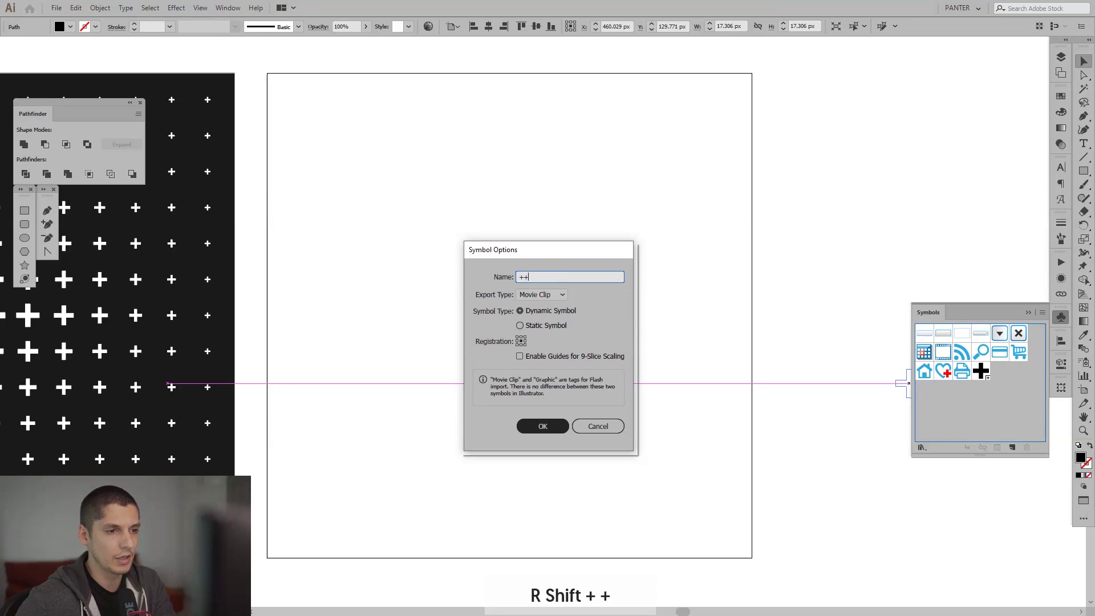
click(558, 427)
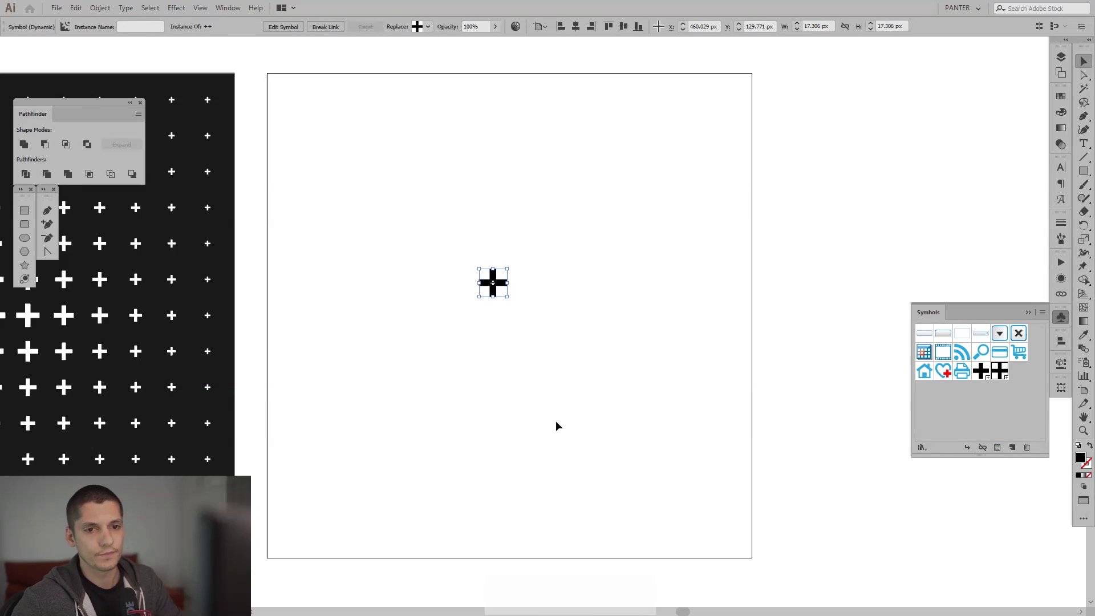
drag(583, 353, 473, 231)
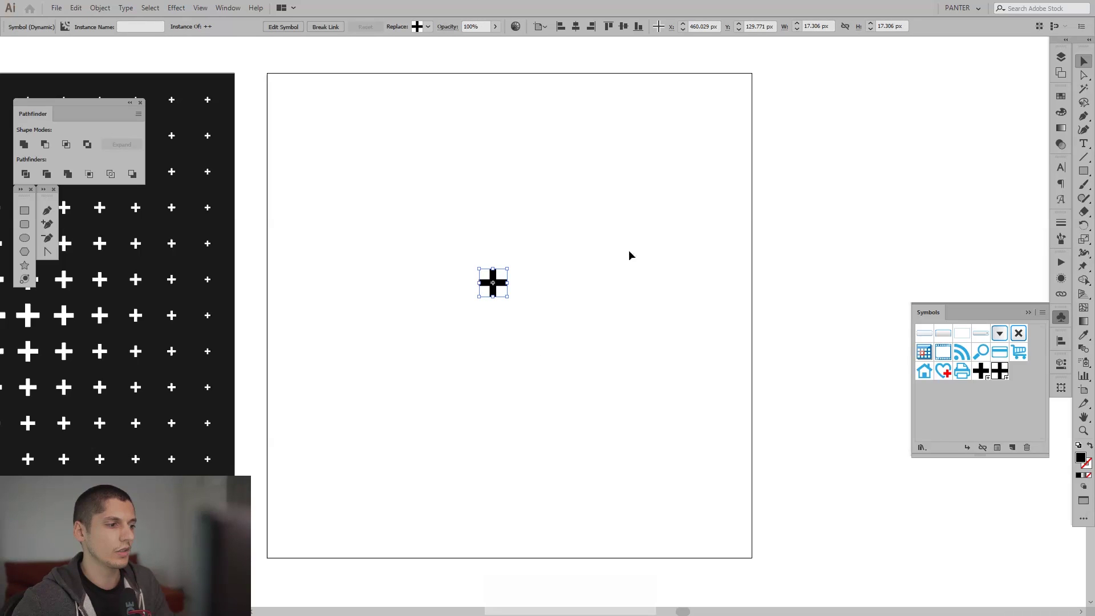
Align the ++ instance to the artboard's horizontal and vertical centres (X 470, Y 150 px)
click(1027, 312)
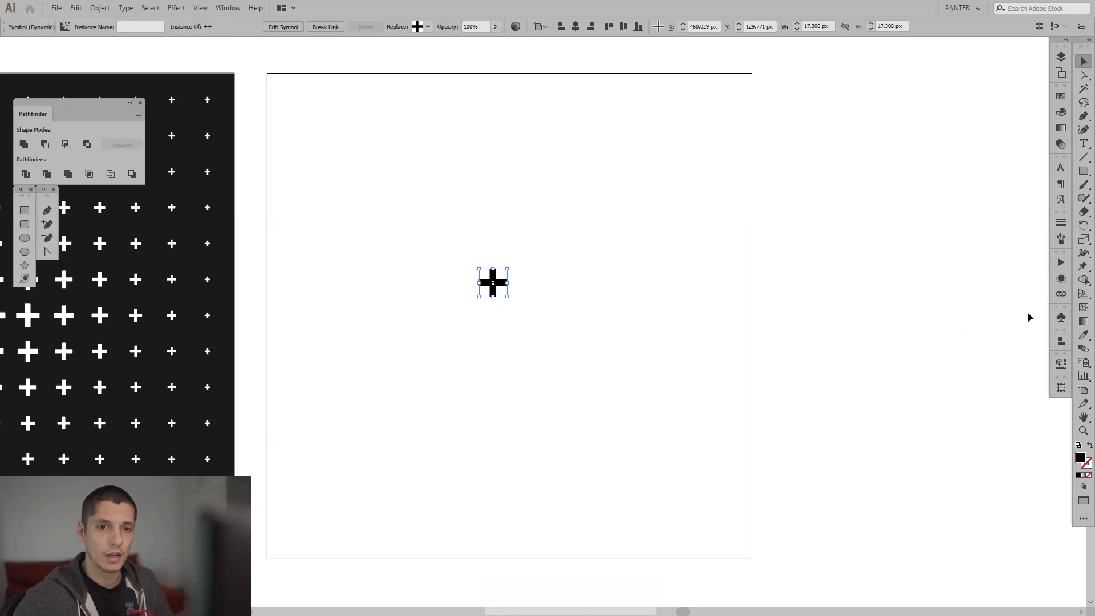
click(1059, 344)
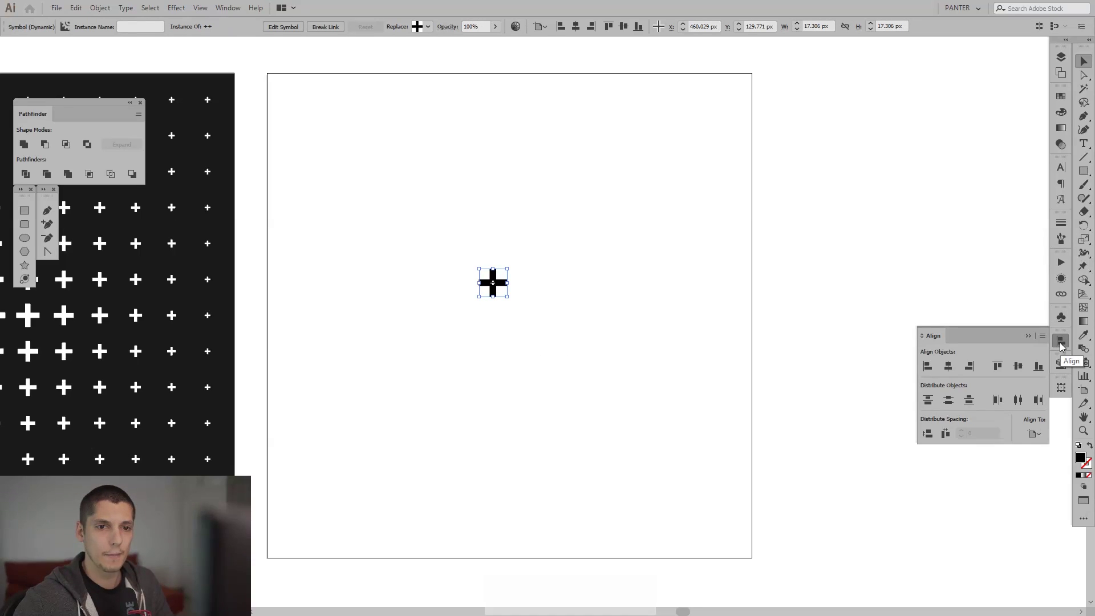
click(1037, 432)
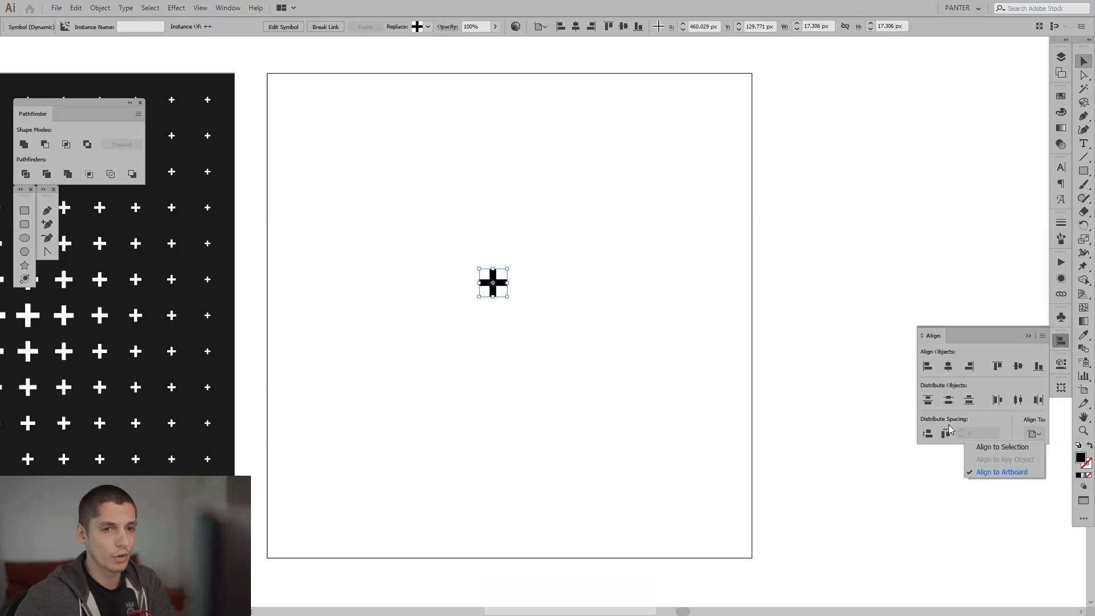
click(987, 339)
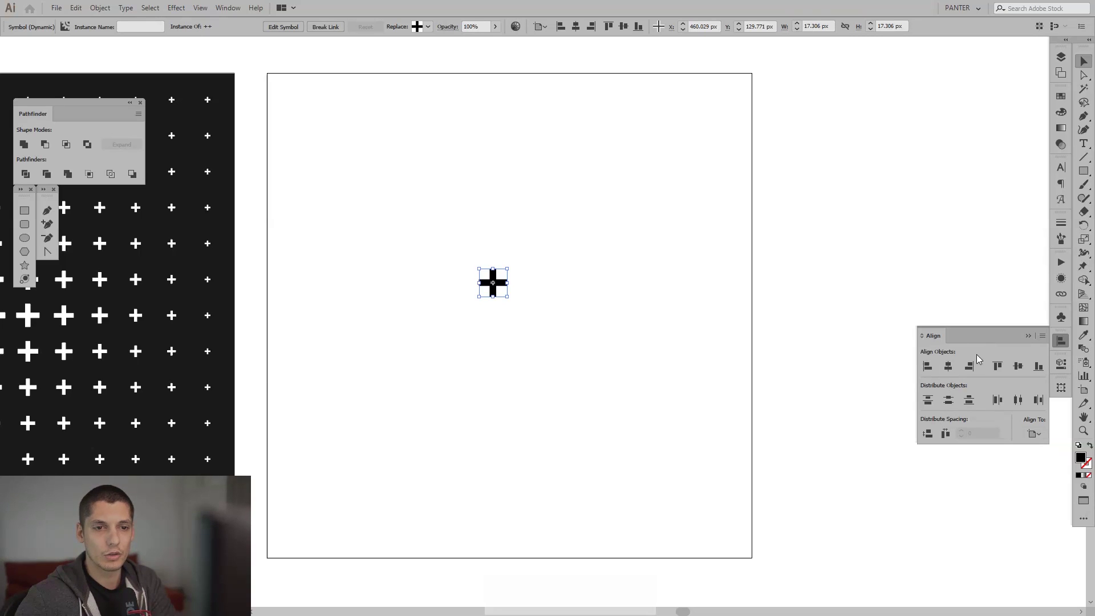
click(947, 369)
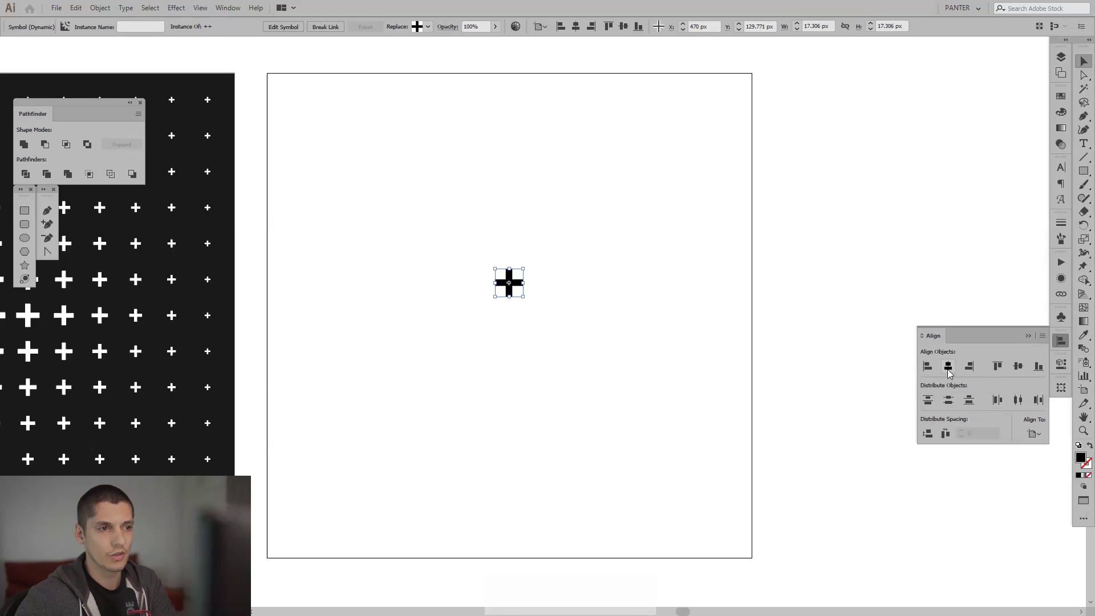
click(1019, 366)
click(771, 303)
key(space)
drag(466, 216, 651, 370)
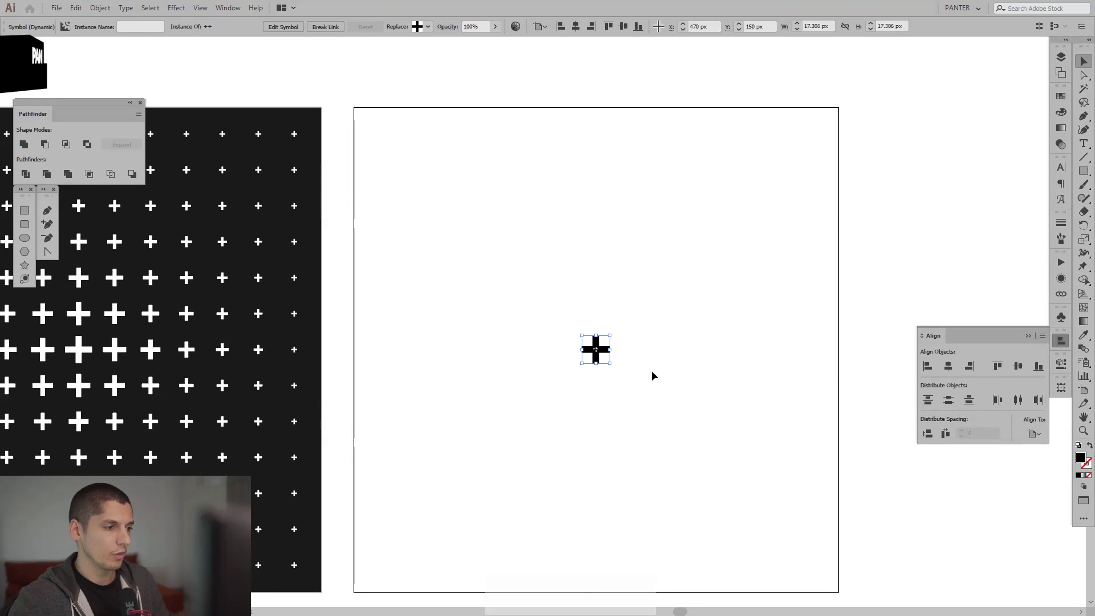
Paste a copy of the plus and align it to the artboard's top-centre edge
key(ctrl+c)
key(ctrl+v)
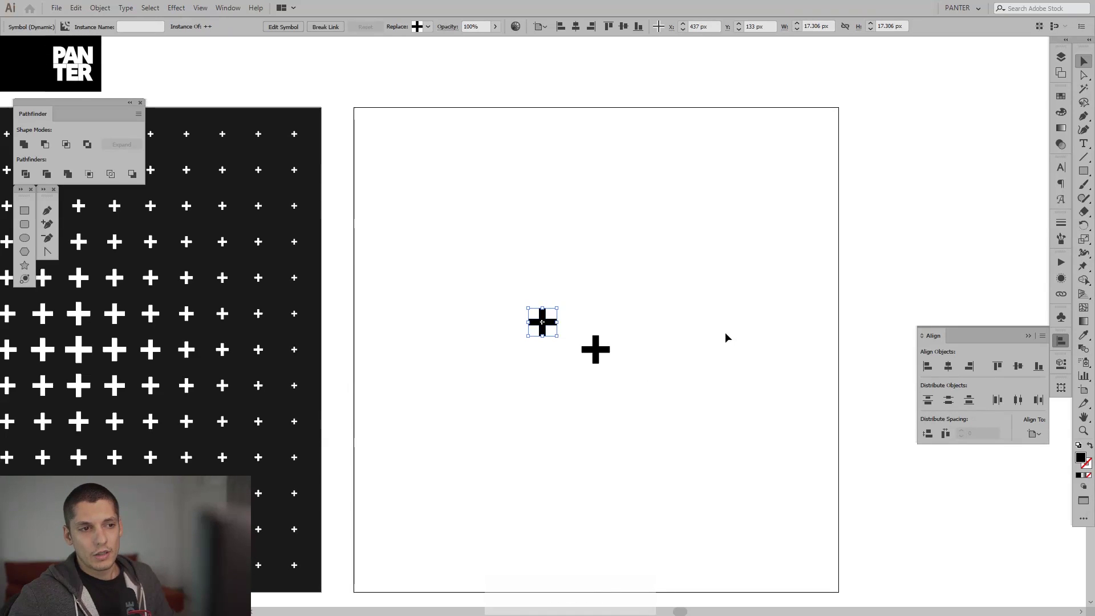
click(1002, 370)
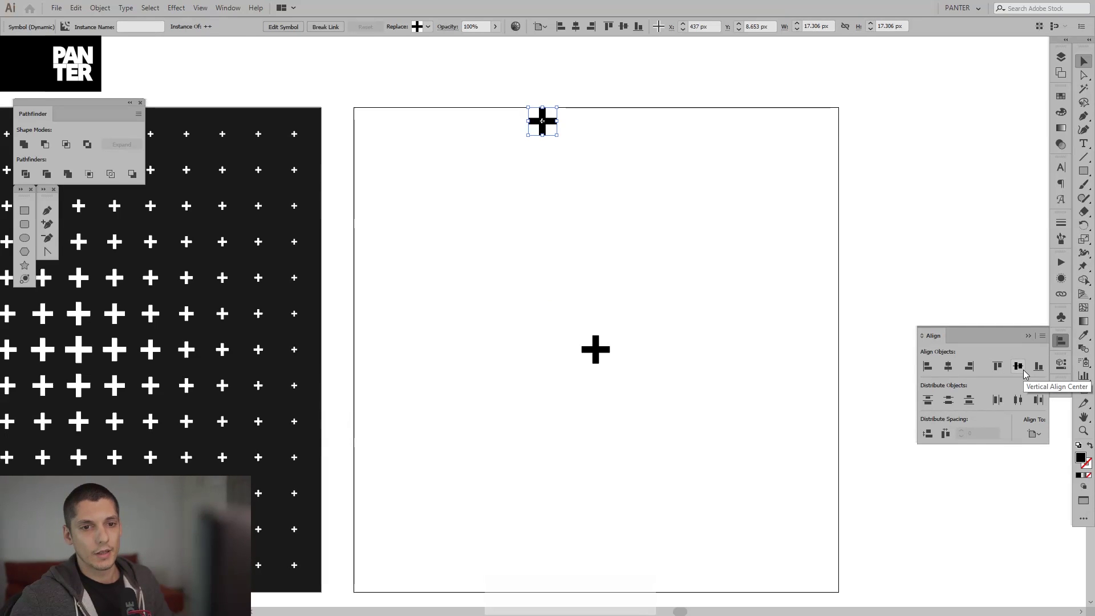
click(948, 366)
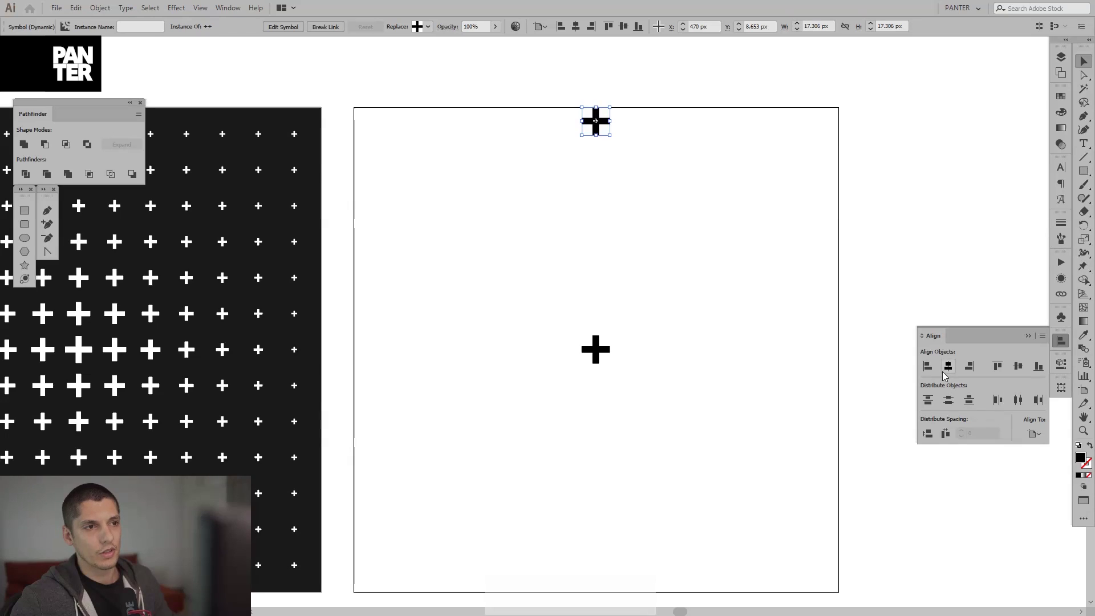
alt+scroll(596, 77, up, 4)
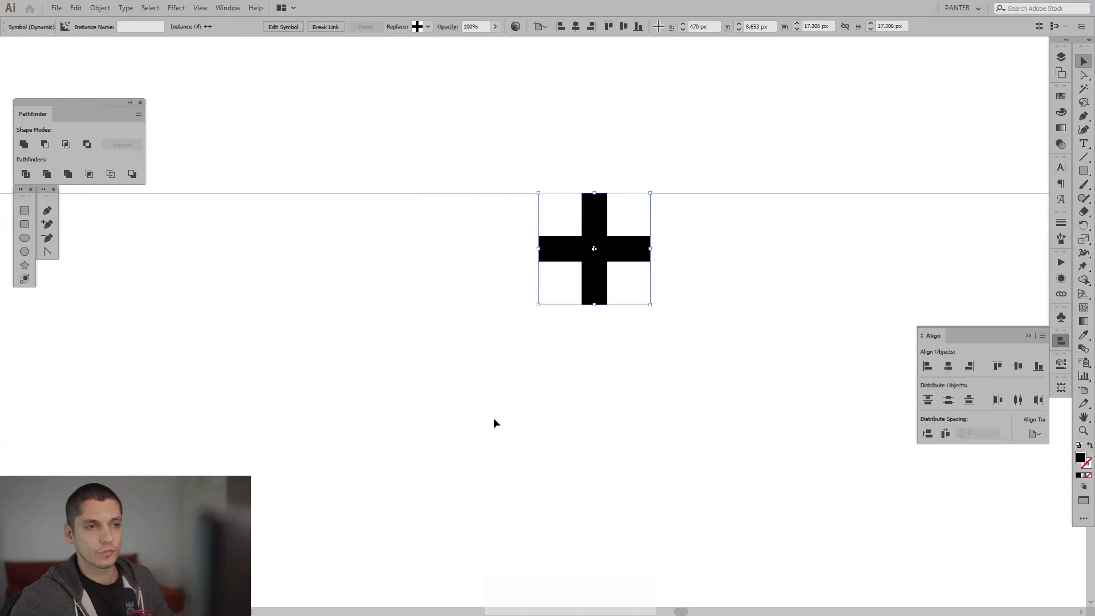
Resize the top copy to 4 × 4 px and re-snap it to the top edge
click(829, 26)
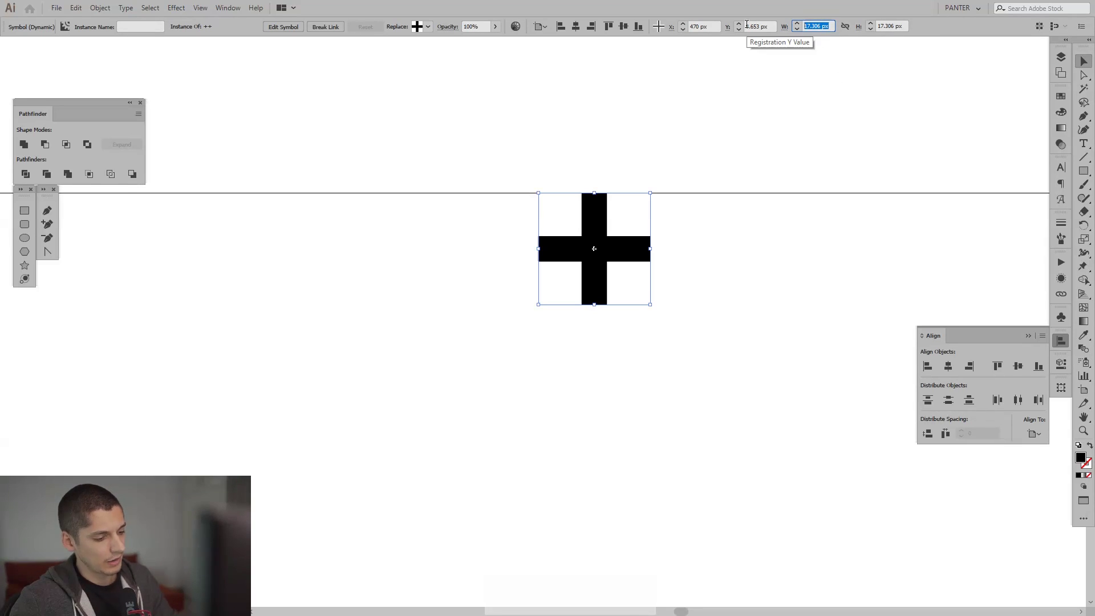
text(4)
key(Tab)
text(4)
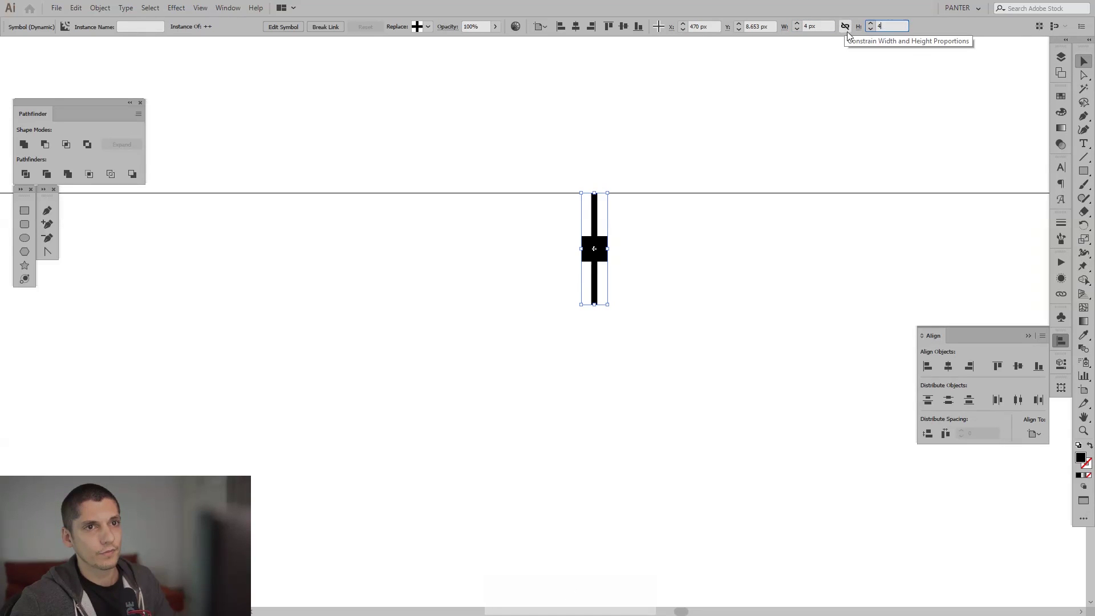
key(Return)
click(713, 227)
scroll(713, 231, down, 4)
scroll(708, 234, up, 1)
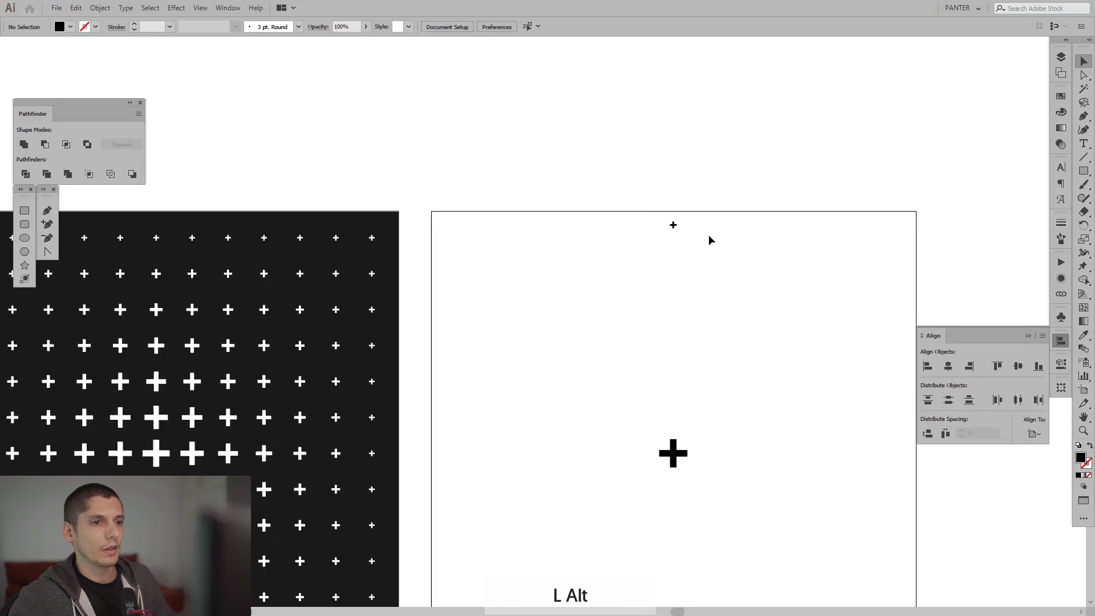
scroll(708, 234, up, 2)
drag(710, 261, 623, 194)
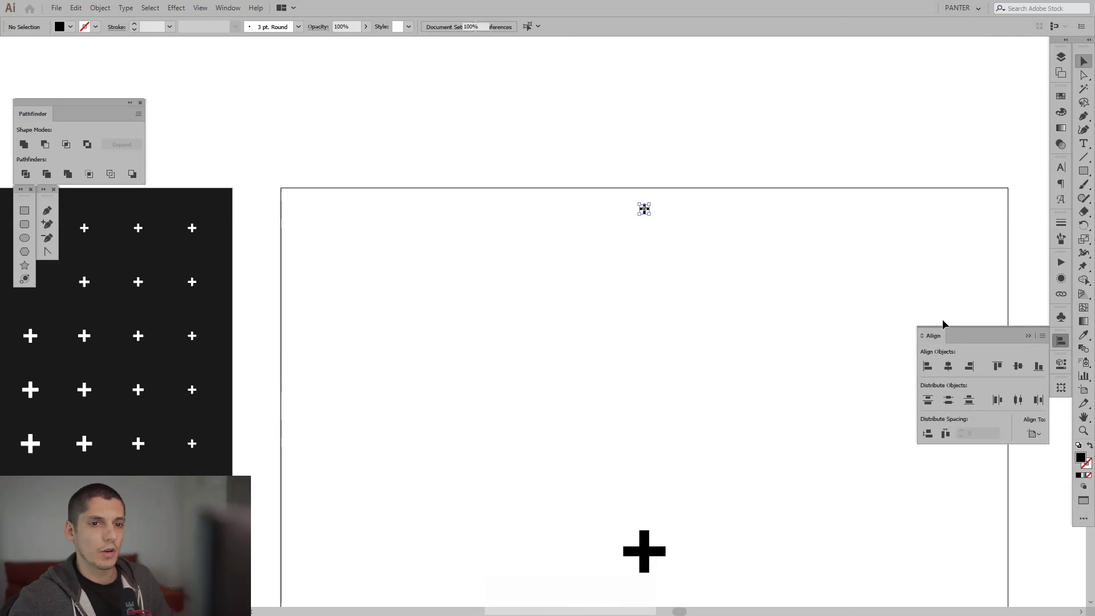
click(996, 366)
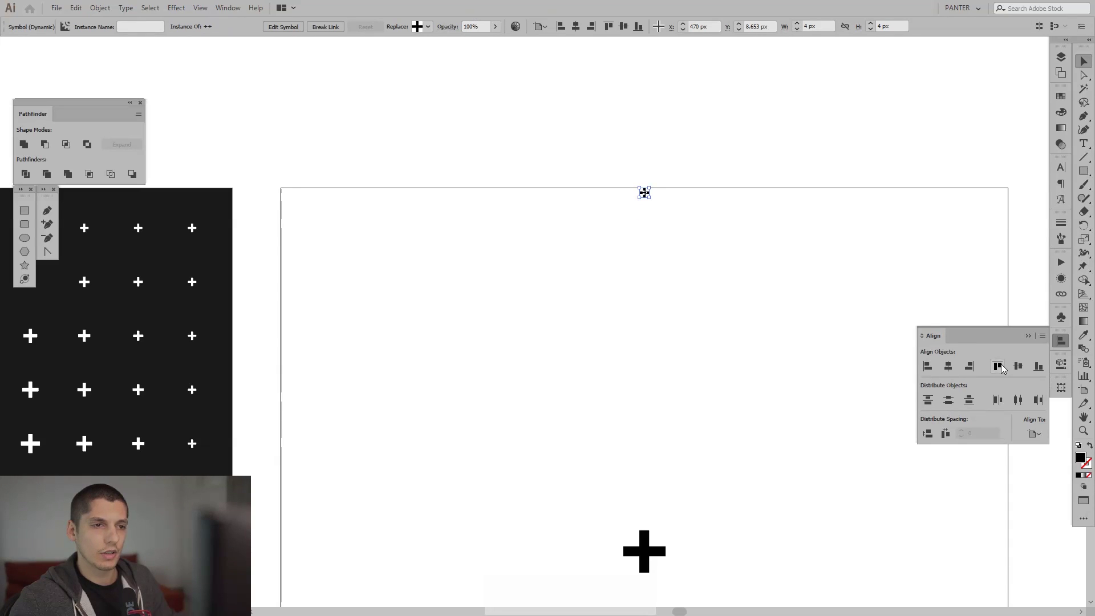
Duplicate the 4 px plus and align the copy to the artboard's bottom edge
click(700, 375)
drag(647, 381, 613, 280)
scroll(613, 279, down, 2)
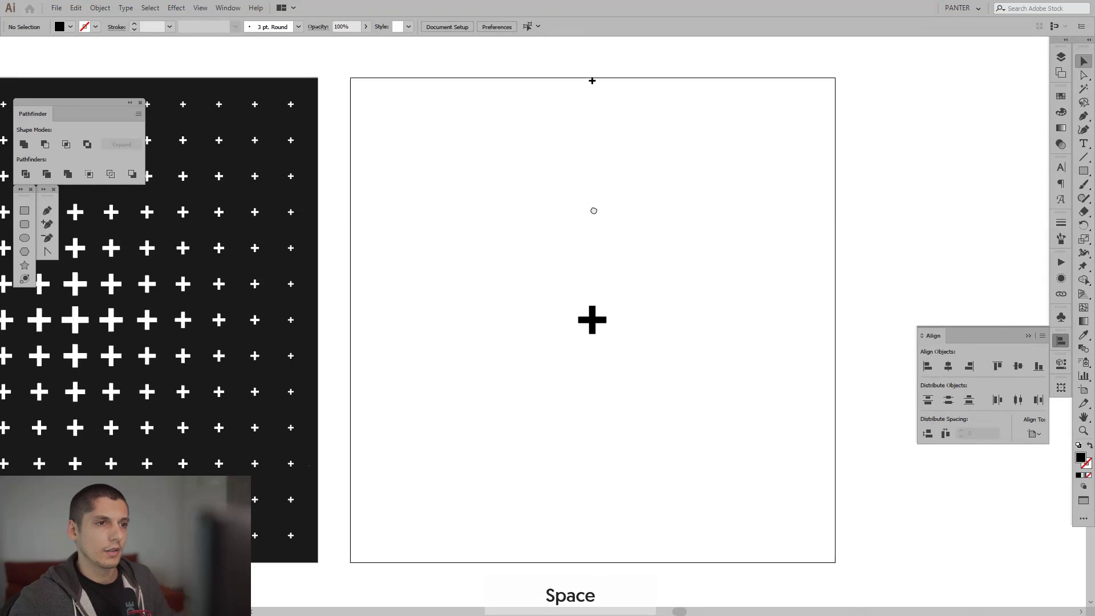
drag(582, 54, 591, 167)
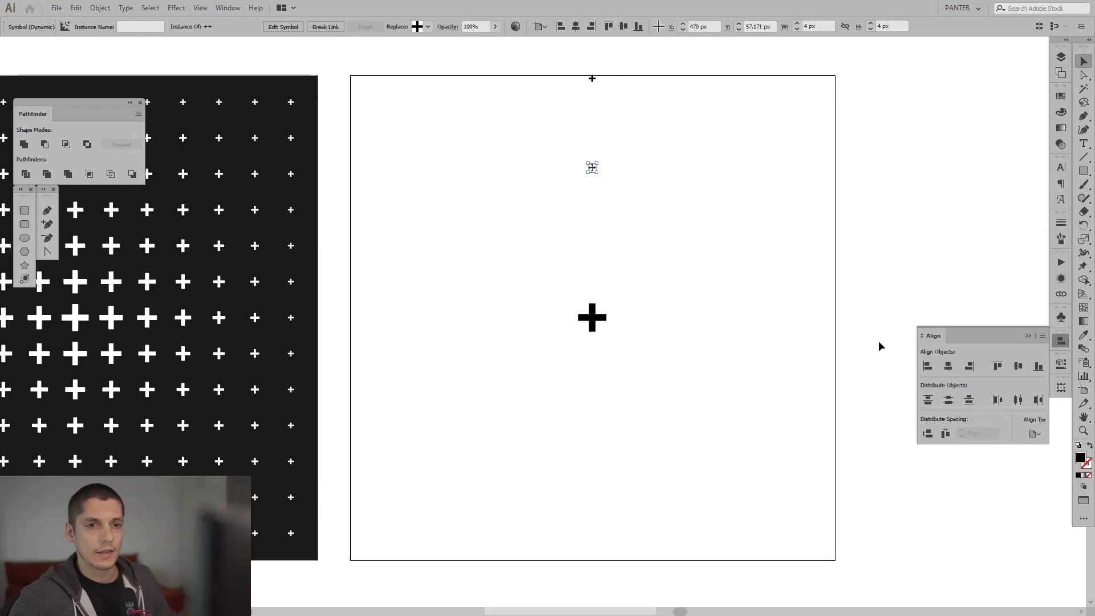
click(1038, 366)
click(693, 245)
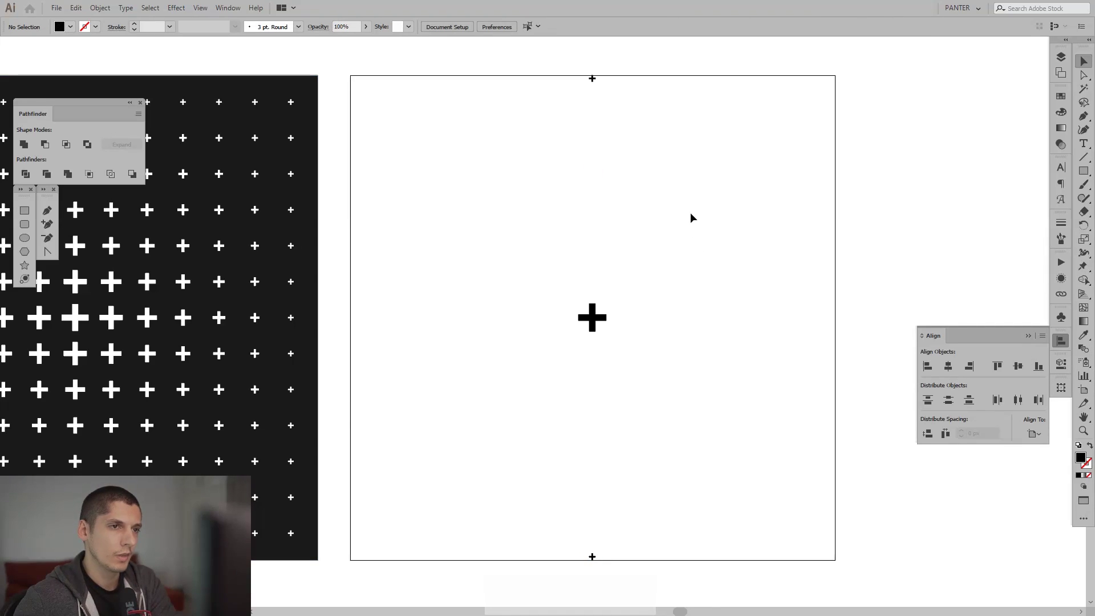
drag(691, 214, 567, 73)
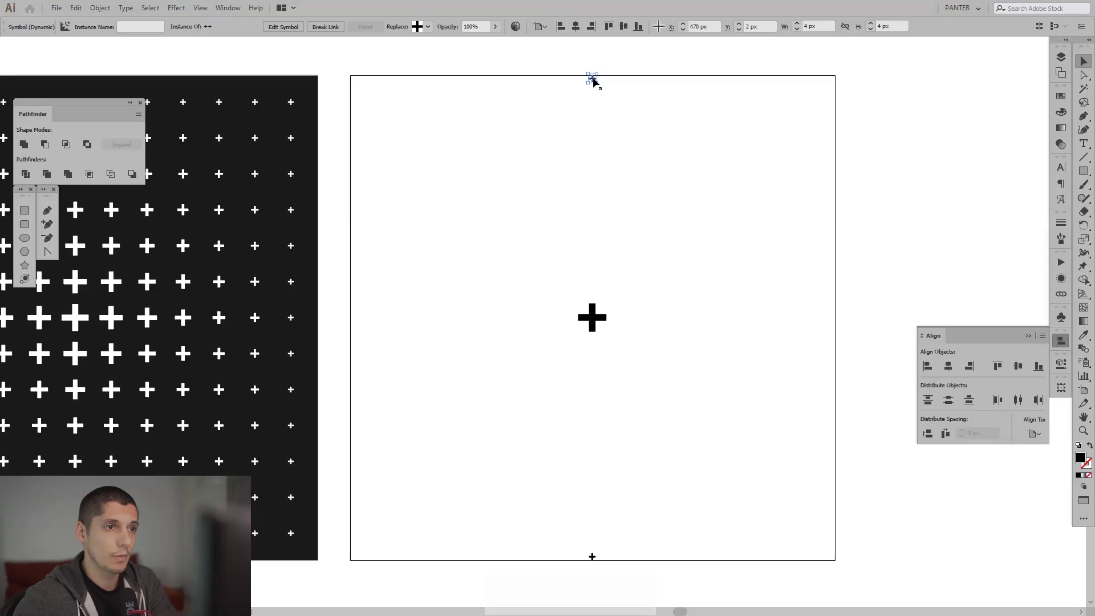
Send the small top plus to the back of the stacking order
right_click(593, 81)
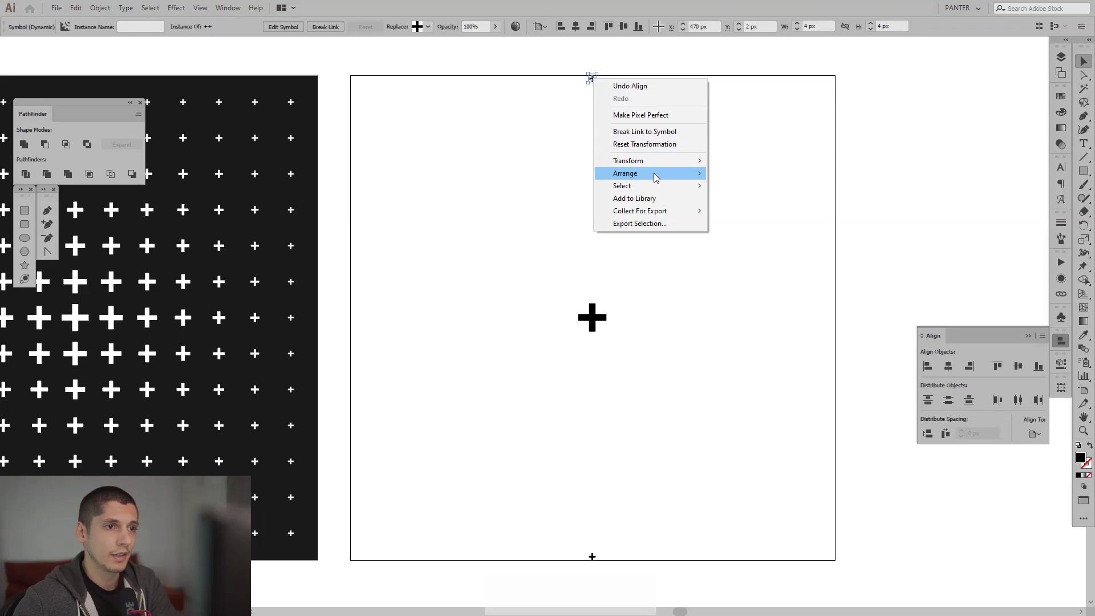
mouse_move(655, 175)
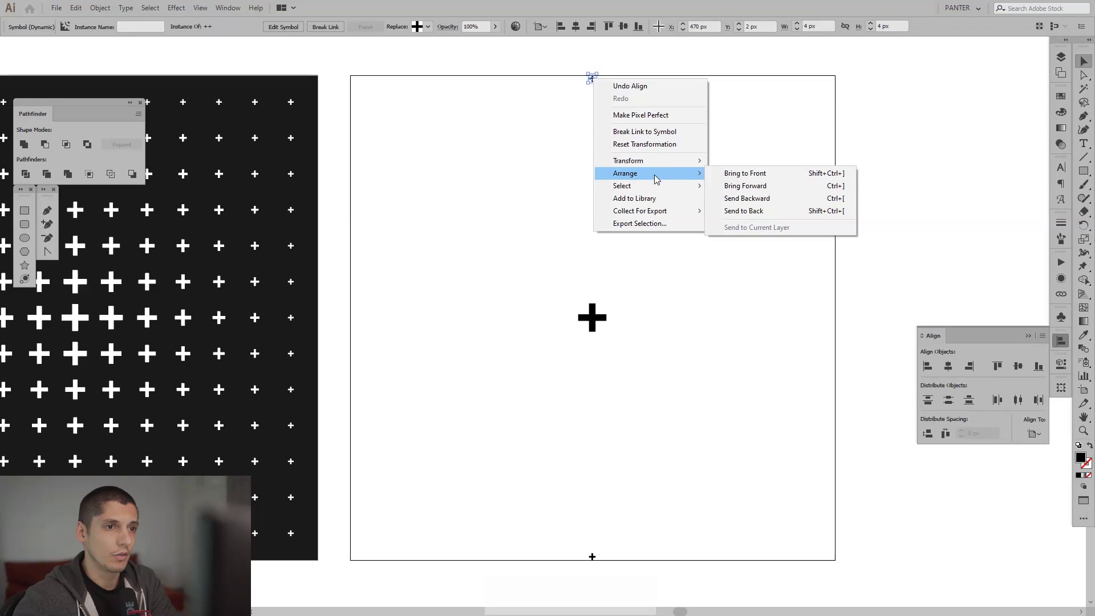
click(758, 212)
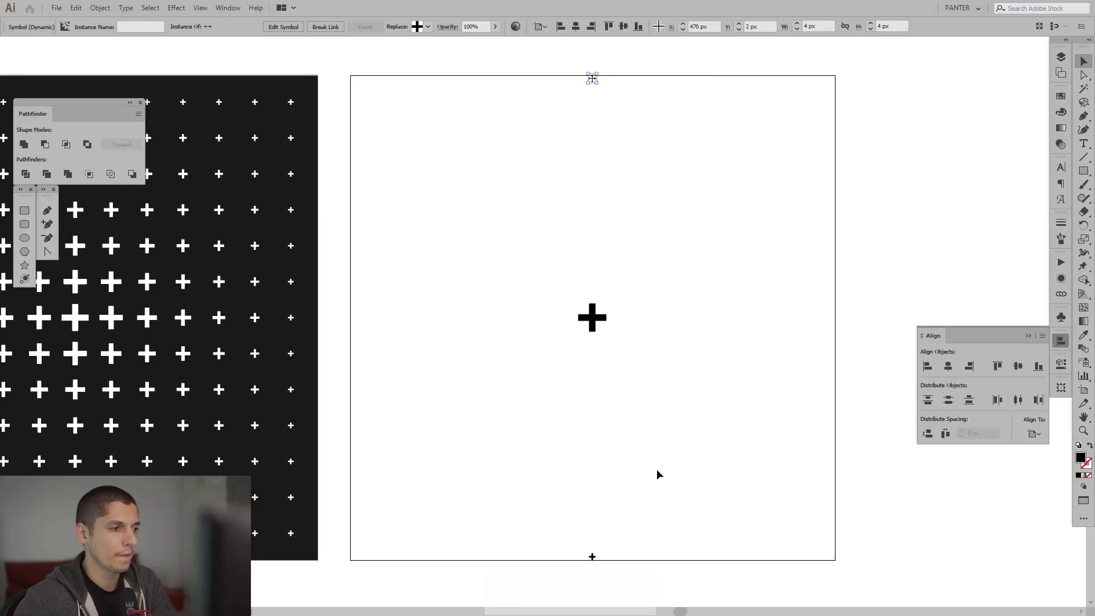
click(640, 496)
Bring the small bottom plus to the front of the stacking order
scroll(648, 489, down, 1)
scroll(647, 484, down, 2)
drag(658, 425, 545, 501)
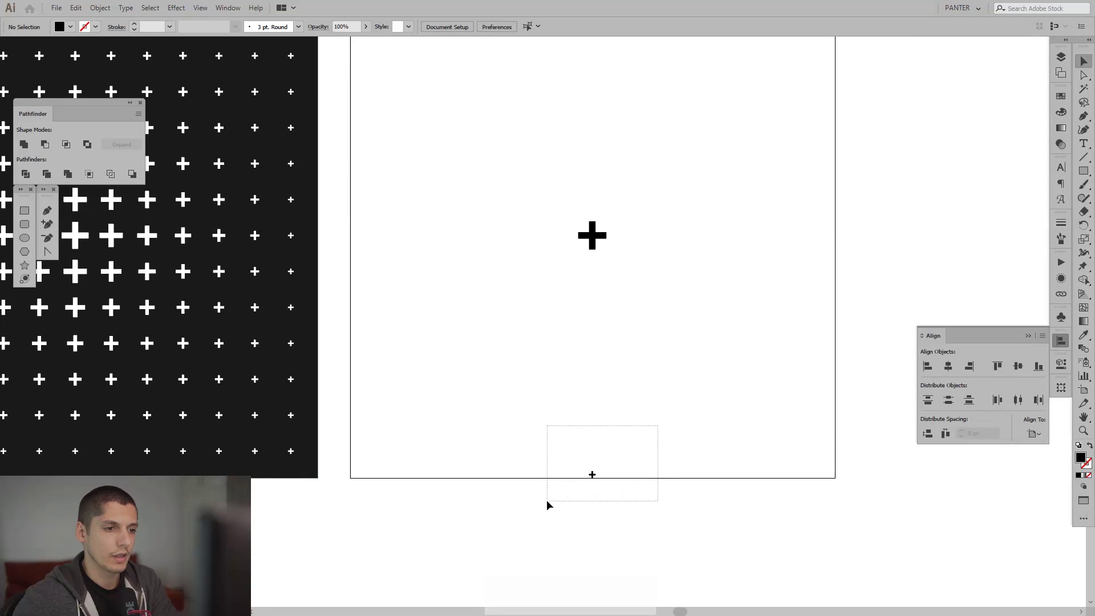
right_click(593, 476)
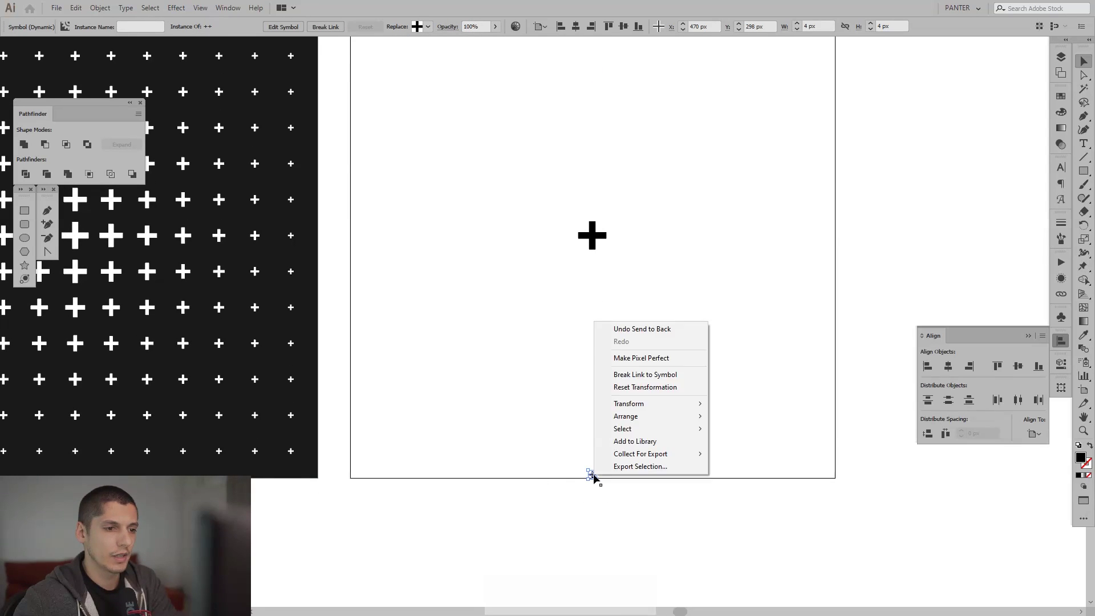
mouse_move(645, 418)
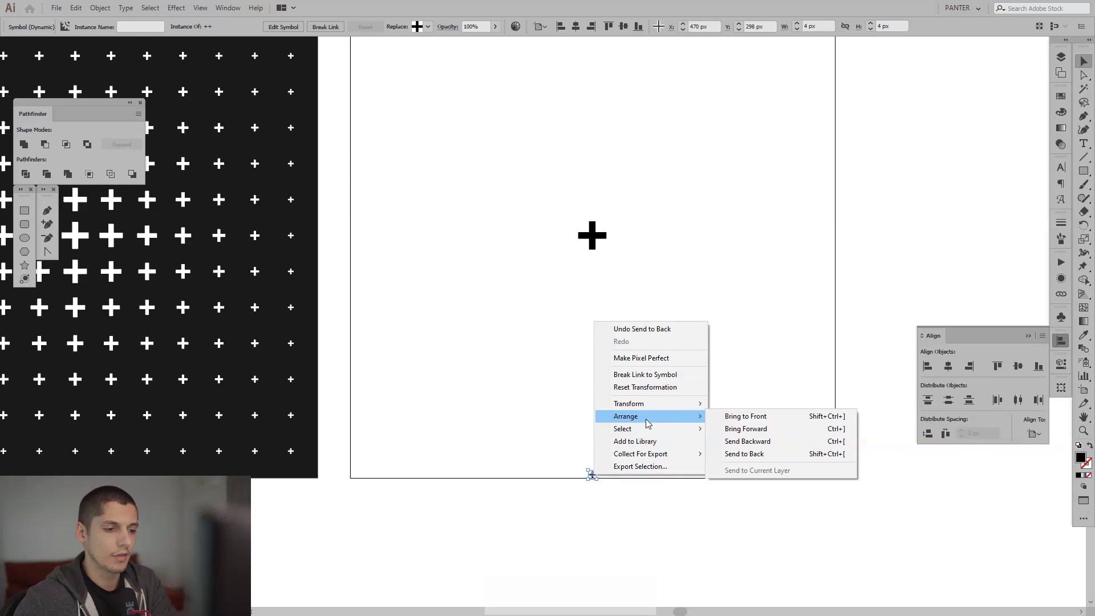
click(761, 418)
click(760, 416)
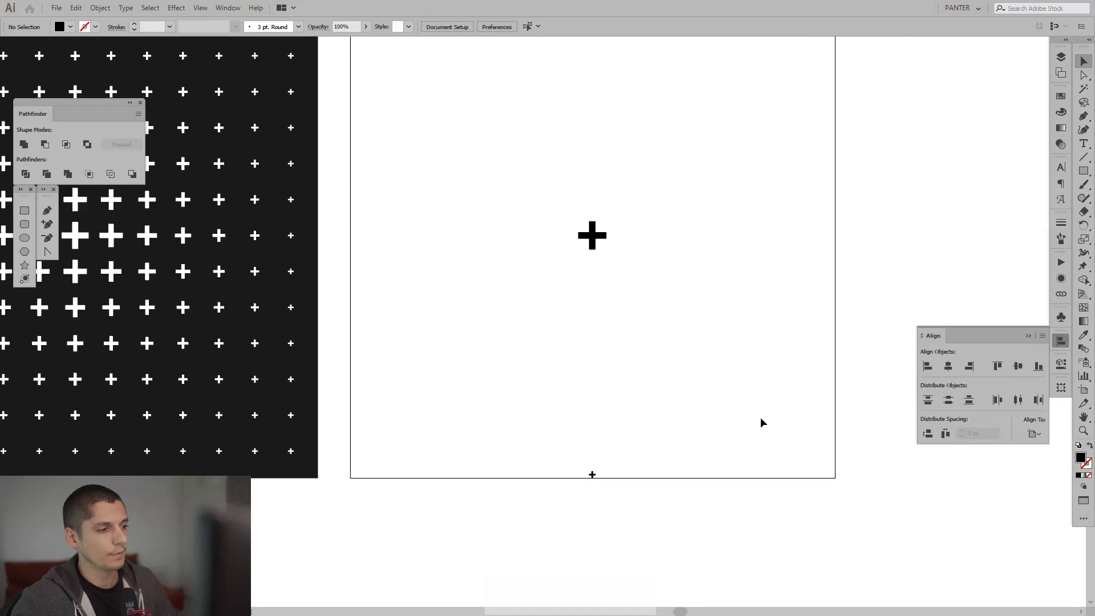
scroll(760, 416, down, 2)
drag(764, 410, 760, 422)
Make a blend from the top, centre and bottom plus symbols
drag(670, 504, 574, 83)
click(108, 9)
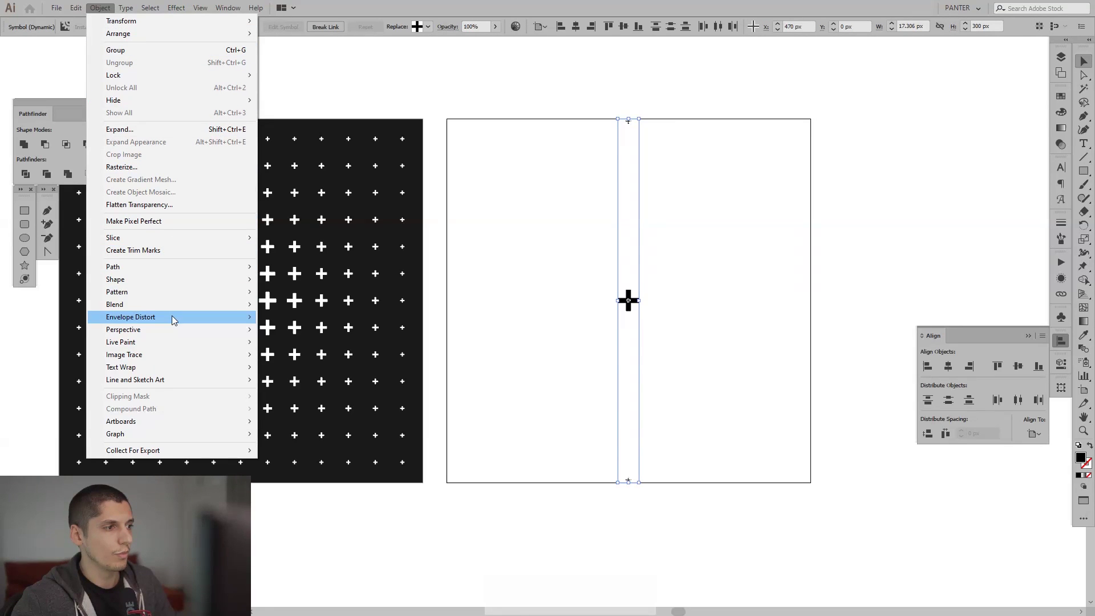
mouse_move(173, 307)
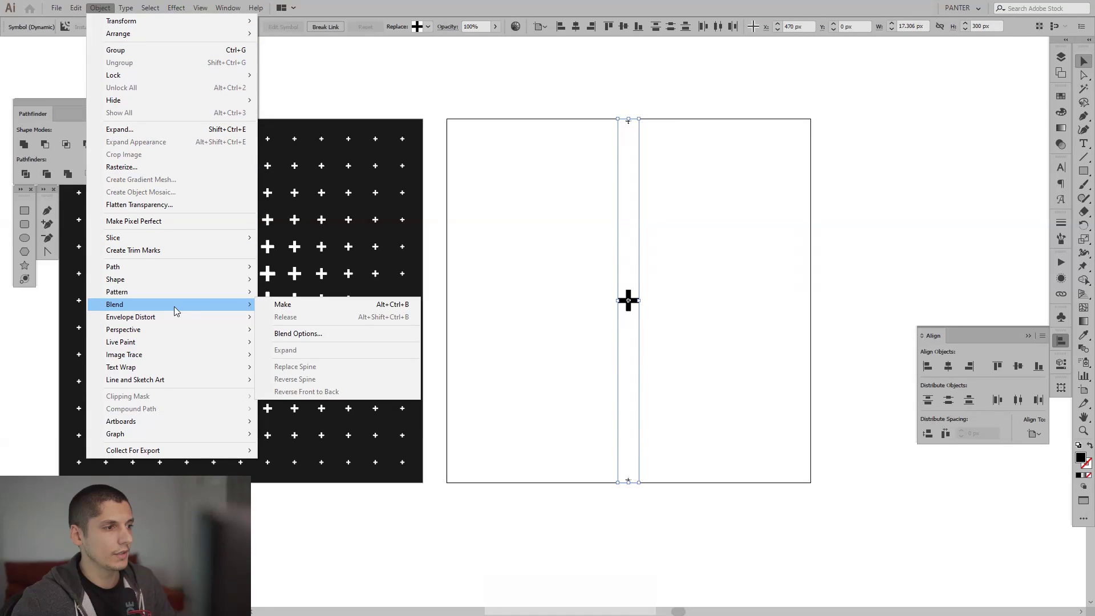
click(295, 306)
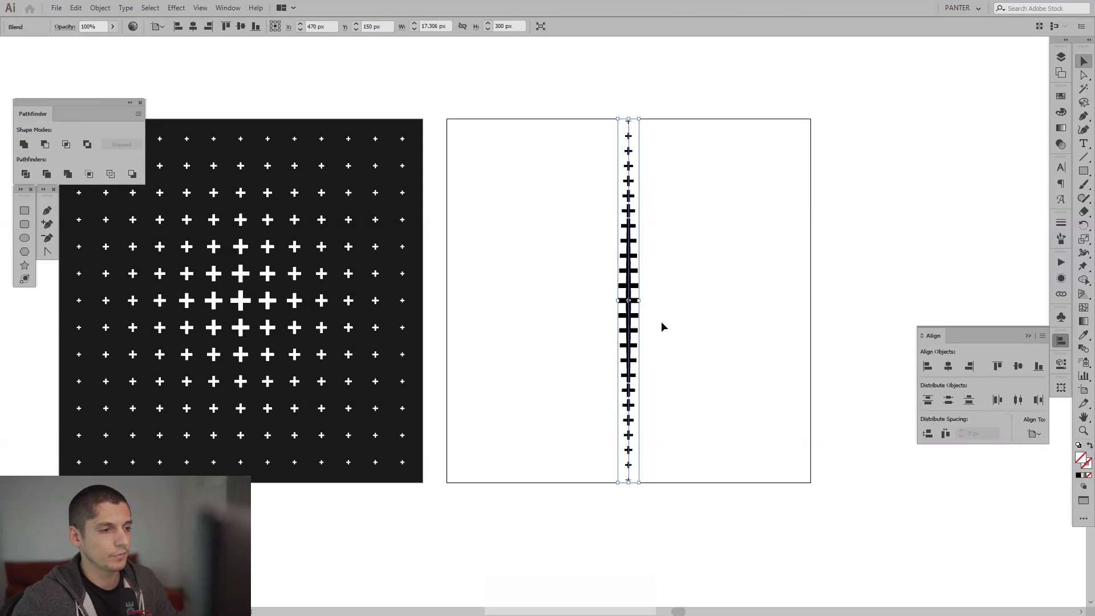
scroll(661, 320, up, 1)
drag(669, 324, 679, 342)
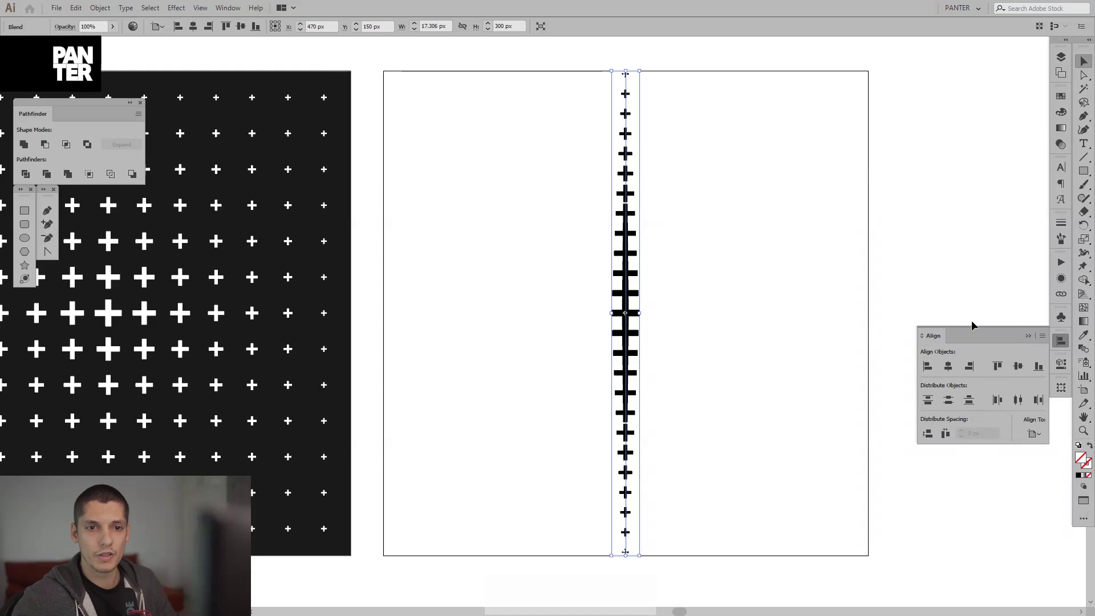
click(1060, 340)
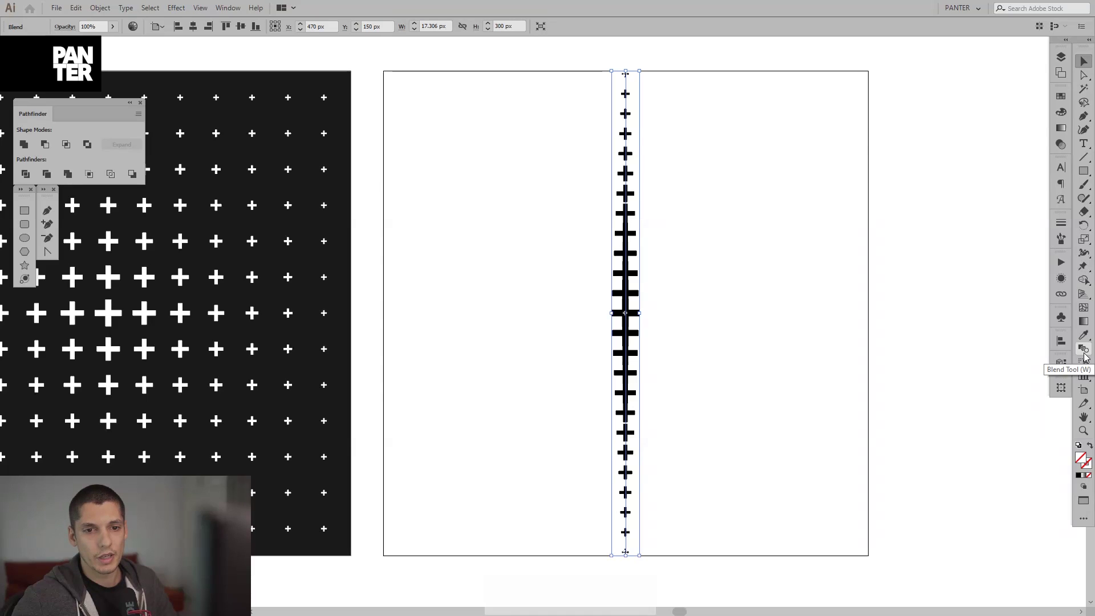
Set the blend spacing to Specified Distance of about 24 px, with preview on
double_click(1083, 350)
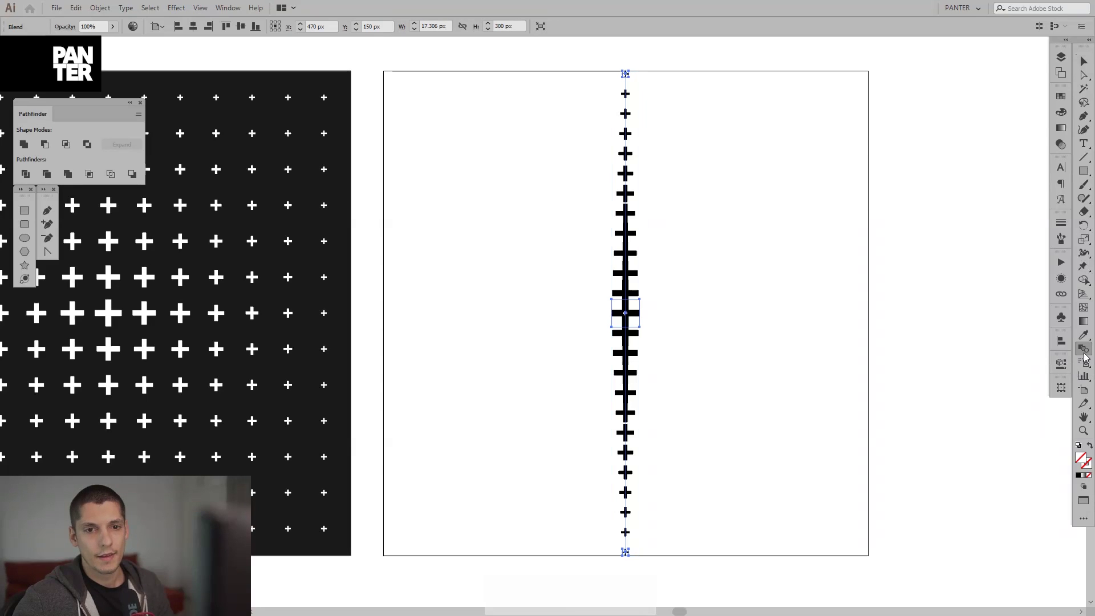
click(820, 261)
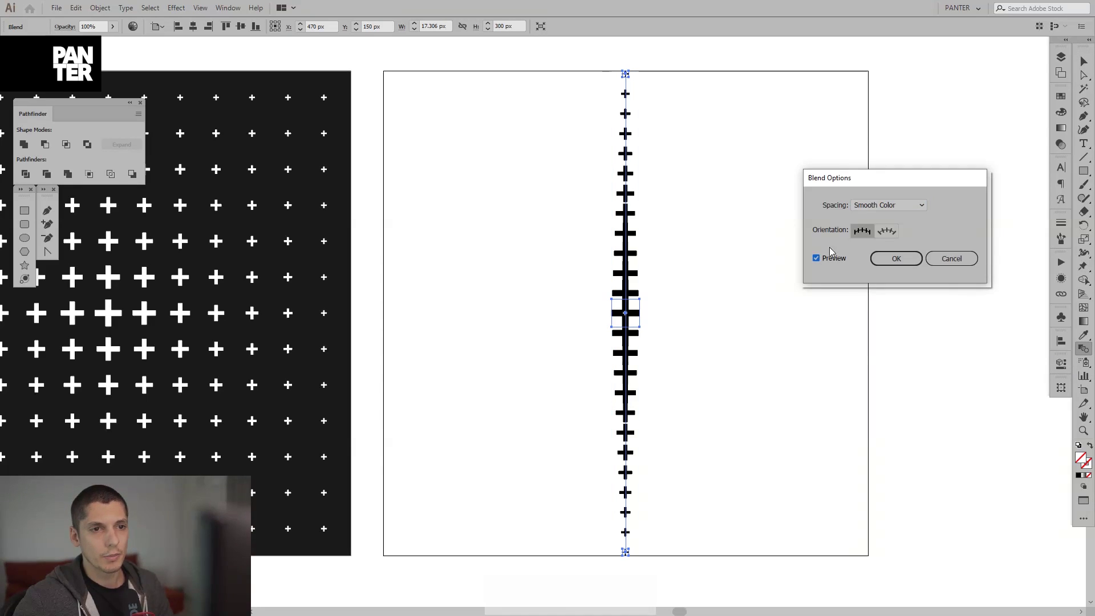
click(874, 207)
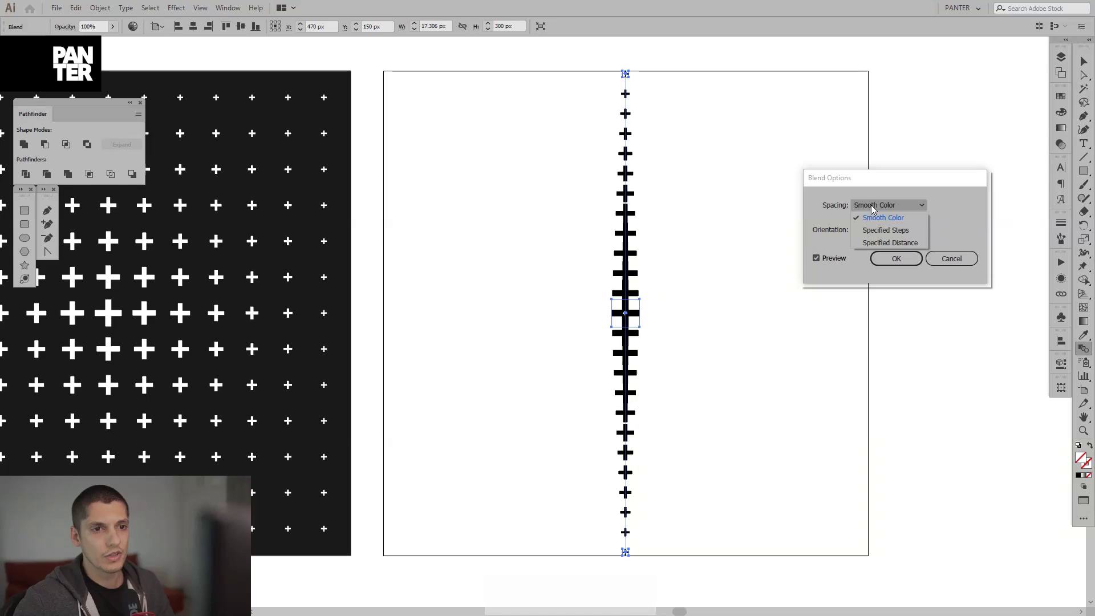
click(889, 242)
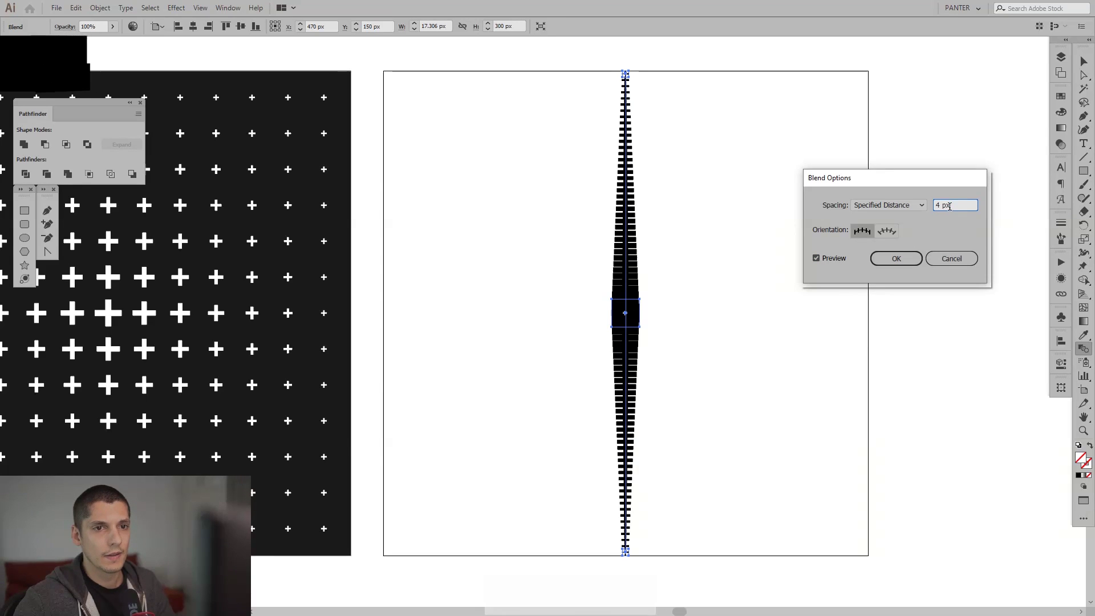
scroll(947, 206, up, 15)
scroll(948, 207, up, 5)
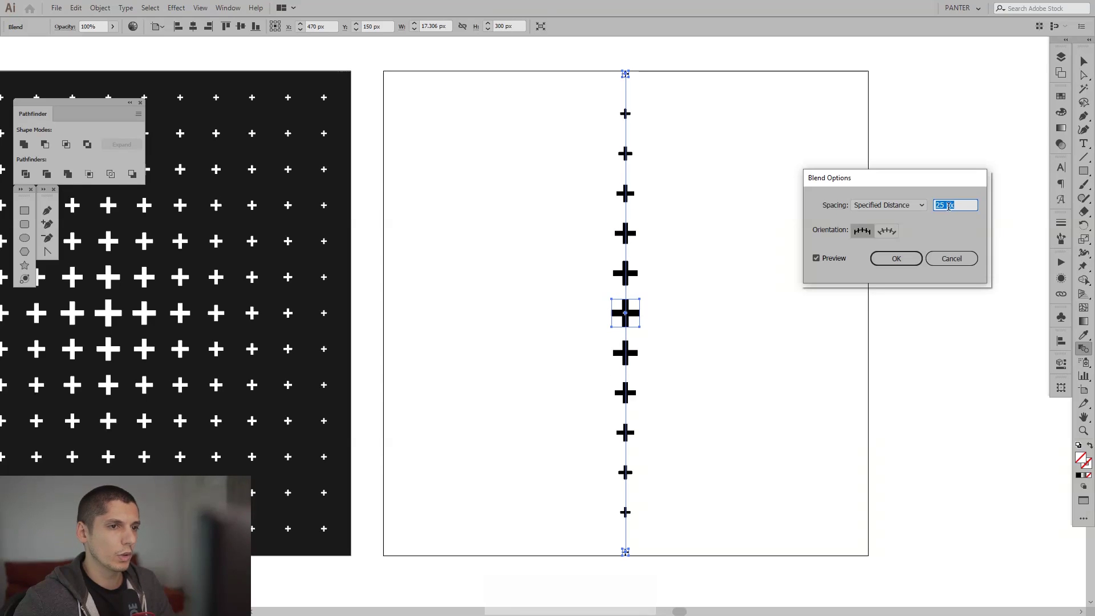
click(896, 259)
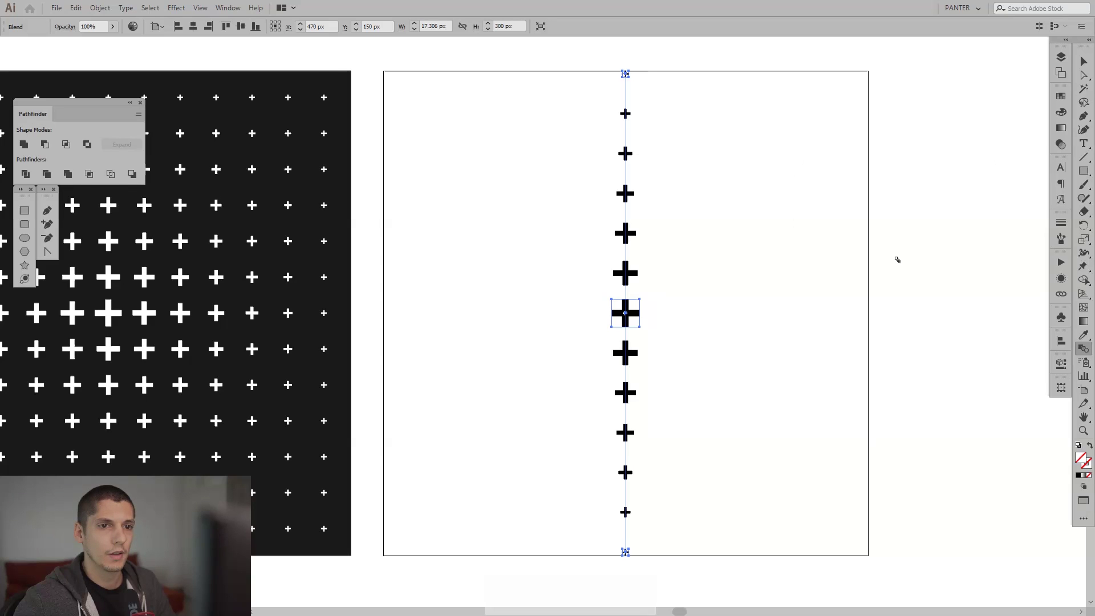
click(774, 252)
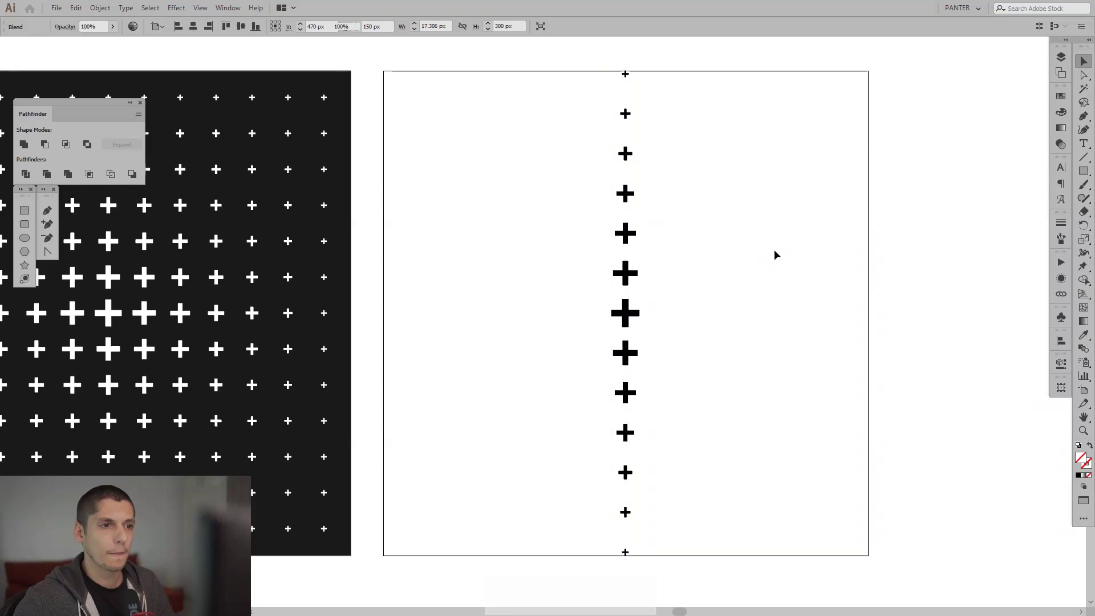
Duplicate the cross column blend to the left of the original
drag(749, 423, 539, 266)
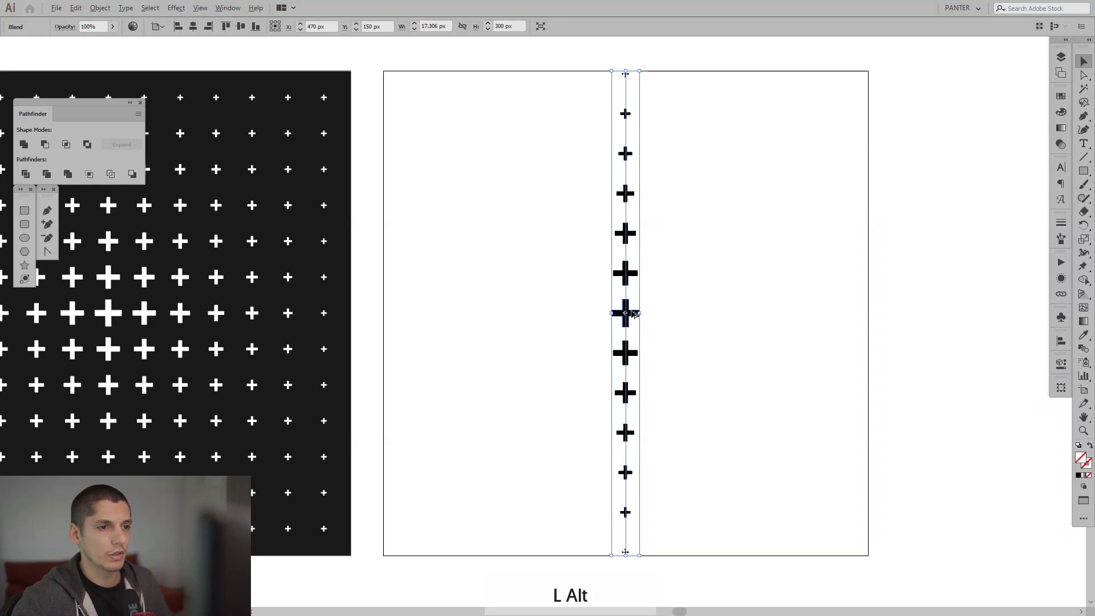
drag(627, 312, 571, 311)
scroll(569, 311, up, 4)
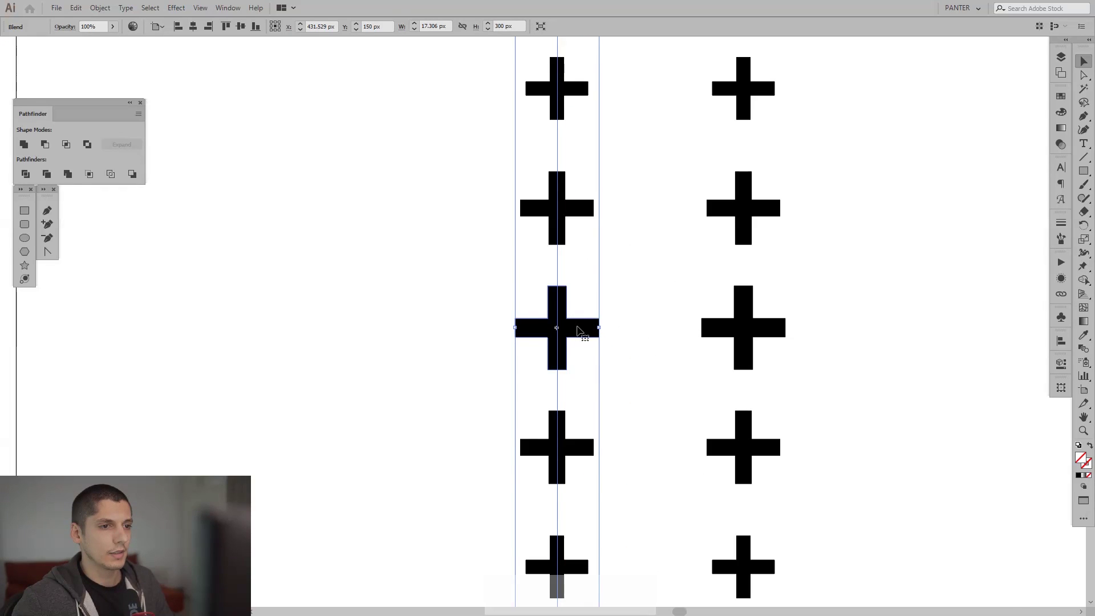
Inside the copied blend, resize the middle cross to 4 px wide and 4 px high
double_click(579, 330)
click(579, 330)
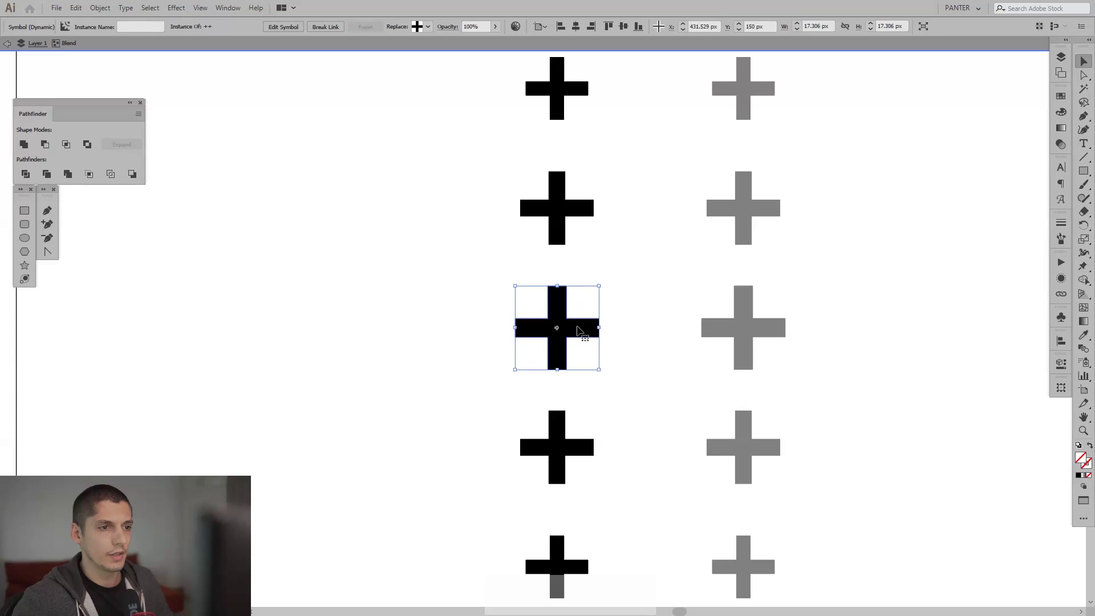
double_click(631, 268)
click(579, 331)
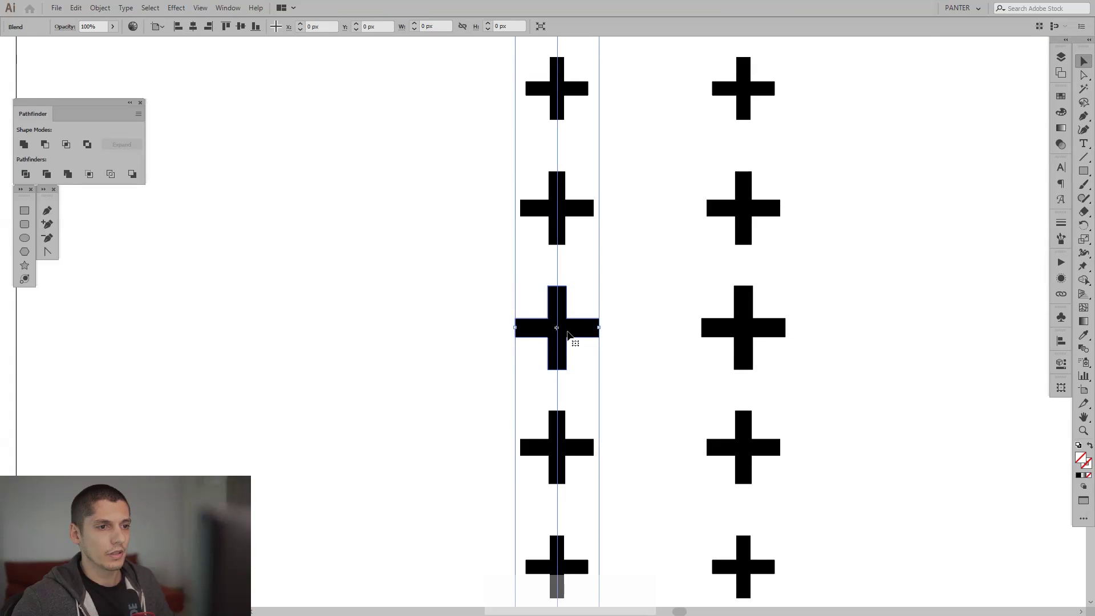
double_click(577, 333)
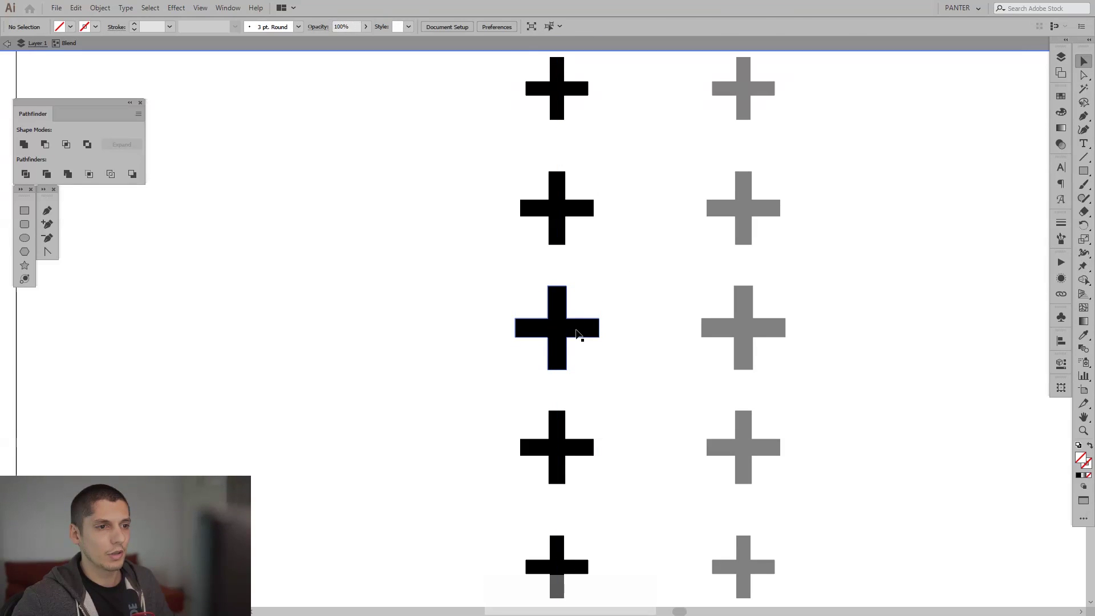
click(577, 331)
click(581, 313)
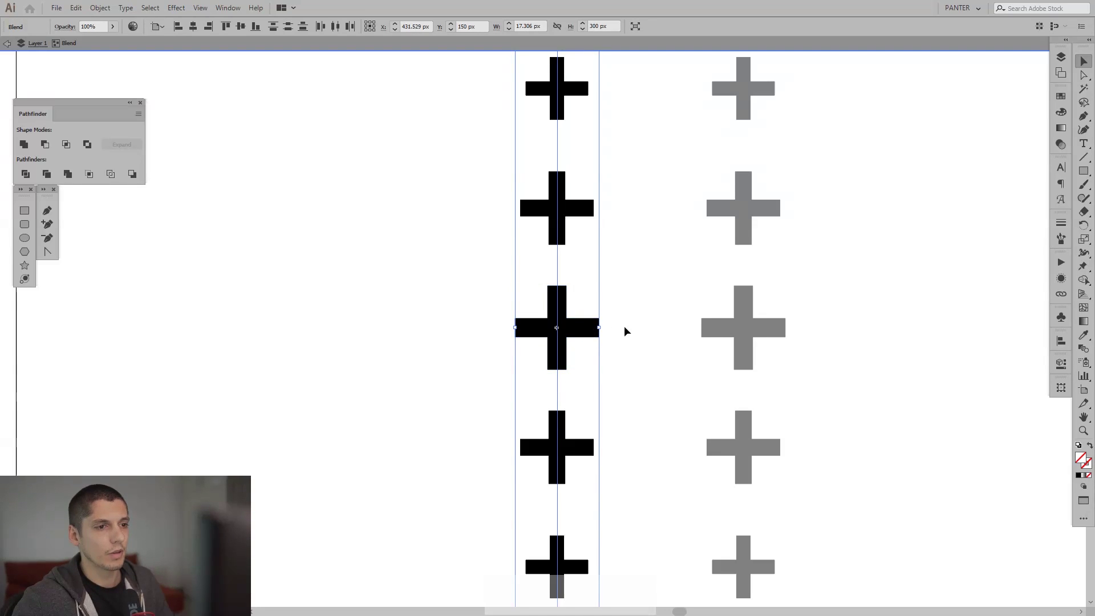
click(573, 341)
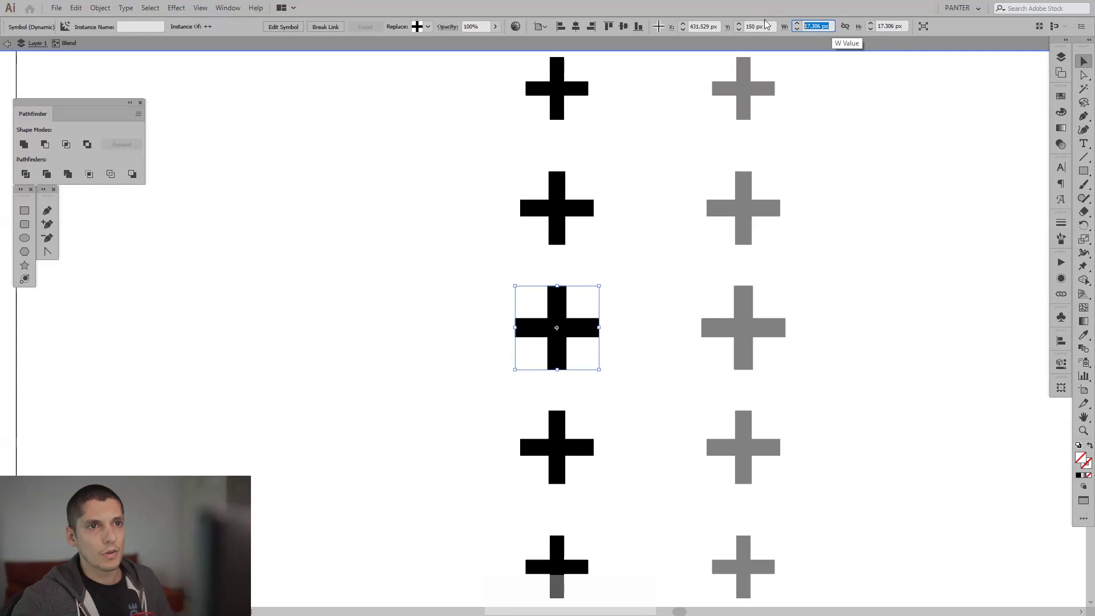
text(4)
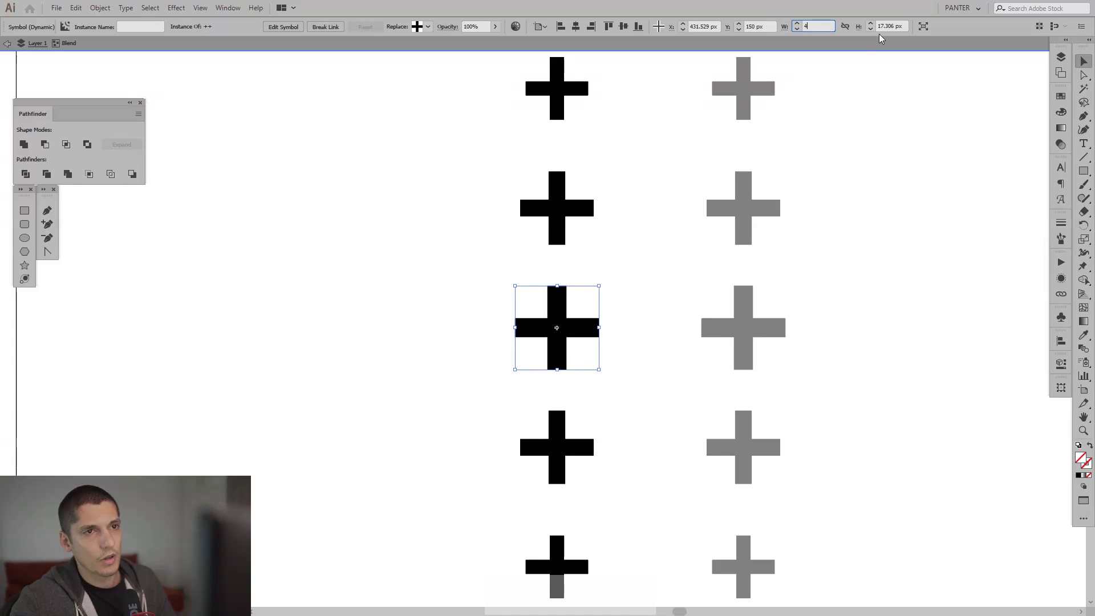
click(886, 26)
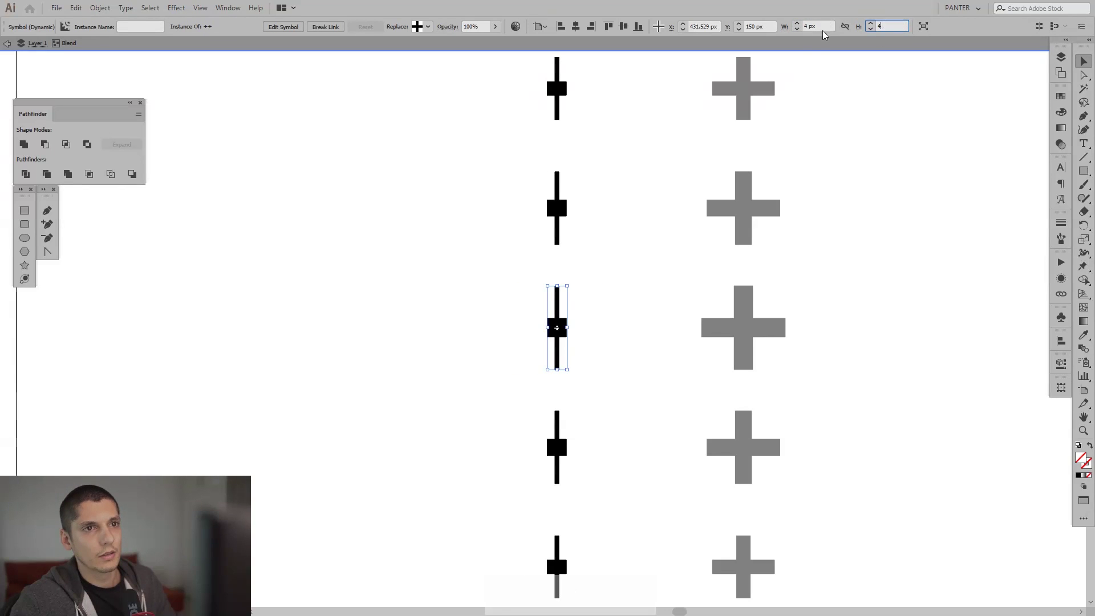
text(4)
key(Return)
Exit isolation mode and reframe the view to show the whole artboard
click(577, 214)
scroll(576, 216, down, 5)
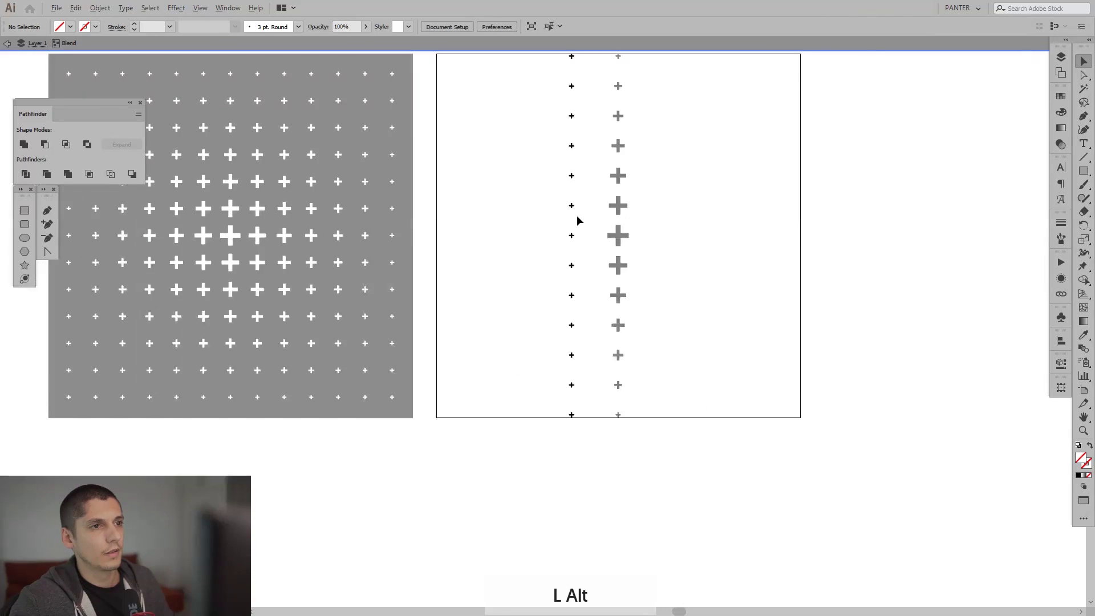
drag(576, 220, 581, 348)
scroll(577, 203, up, 5)
double_click(578, 205)
drag(577, 200, 621, 276)
scroll(593, 230, down, 3)
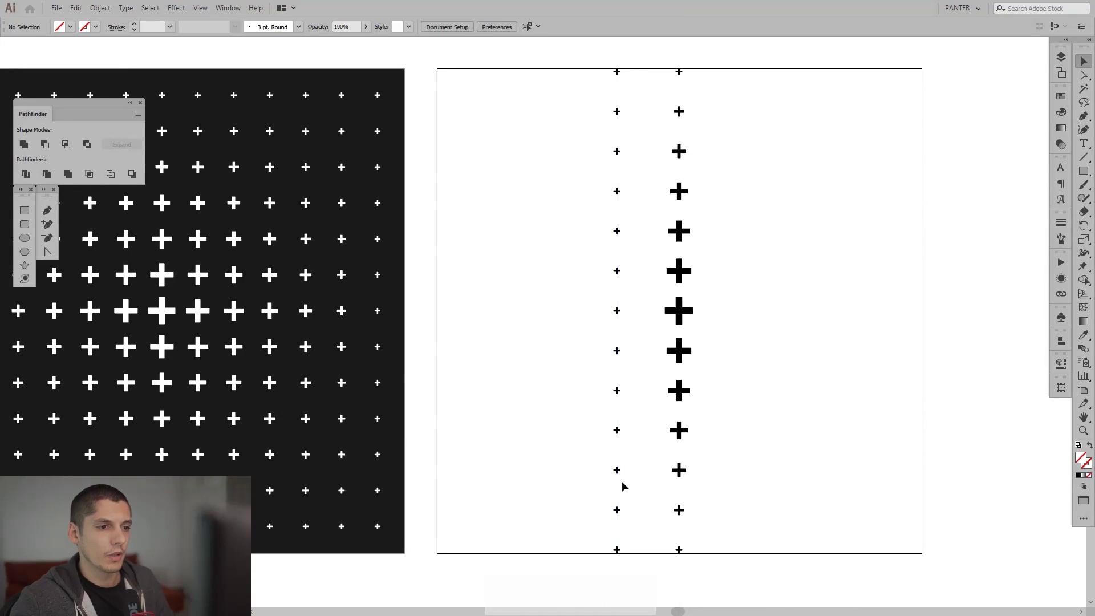
drag(643, 341, 682, 331)
Align the small-cross column to the artboard's left edge
drag(680, 270, 600, 363)
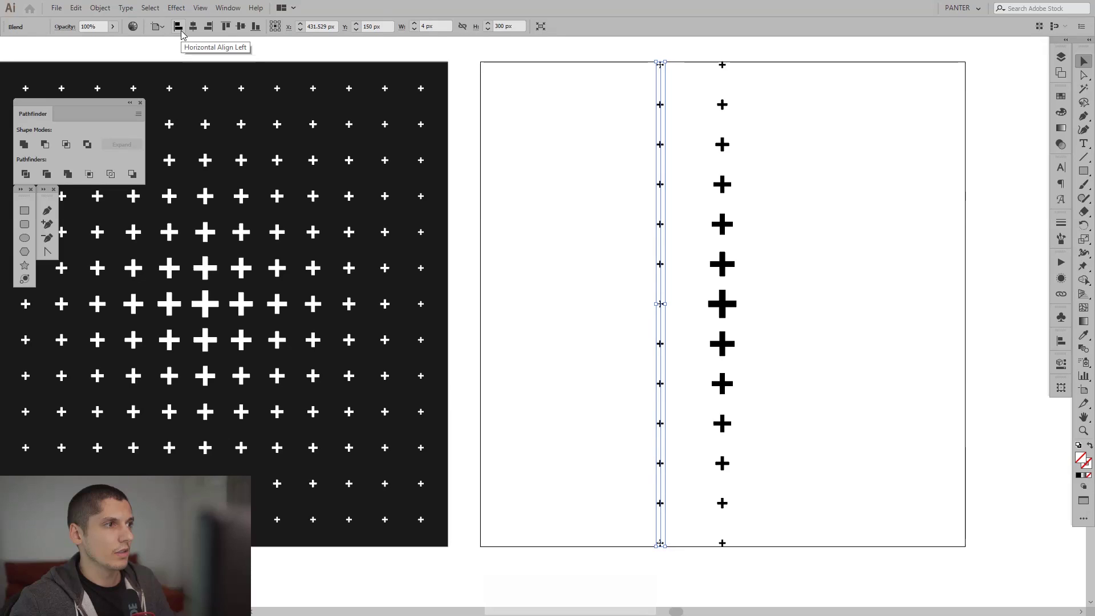
click(1062, 340)
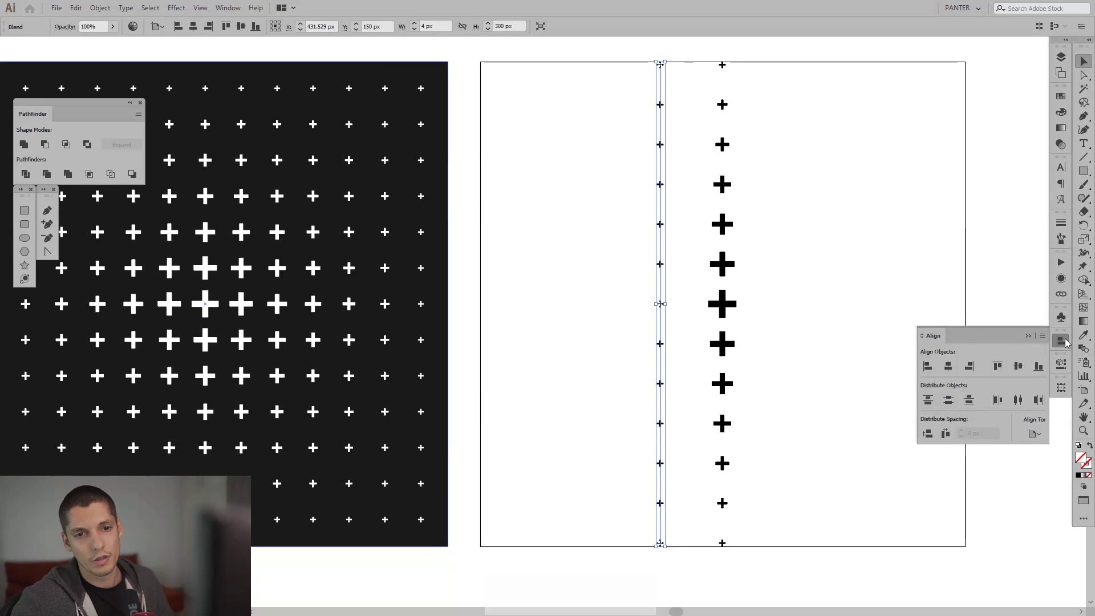
click(926, 366)
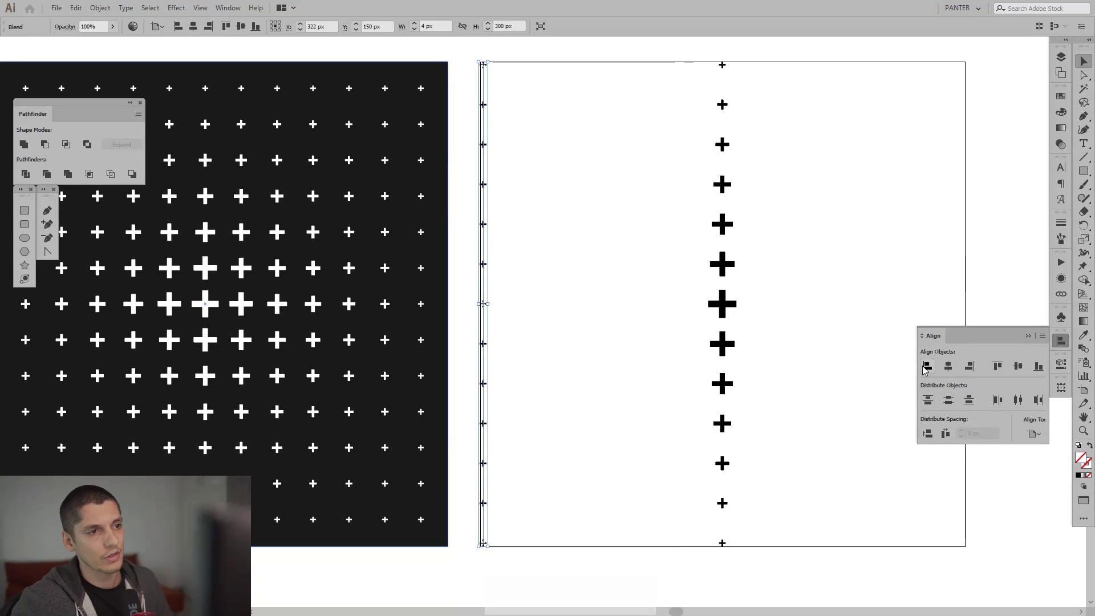
Copy the small-cross column rightward and align the copy to the artboard's right edge
key(space)
drag(574, 338, 484, 331)
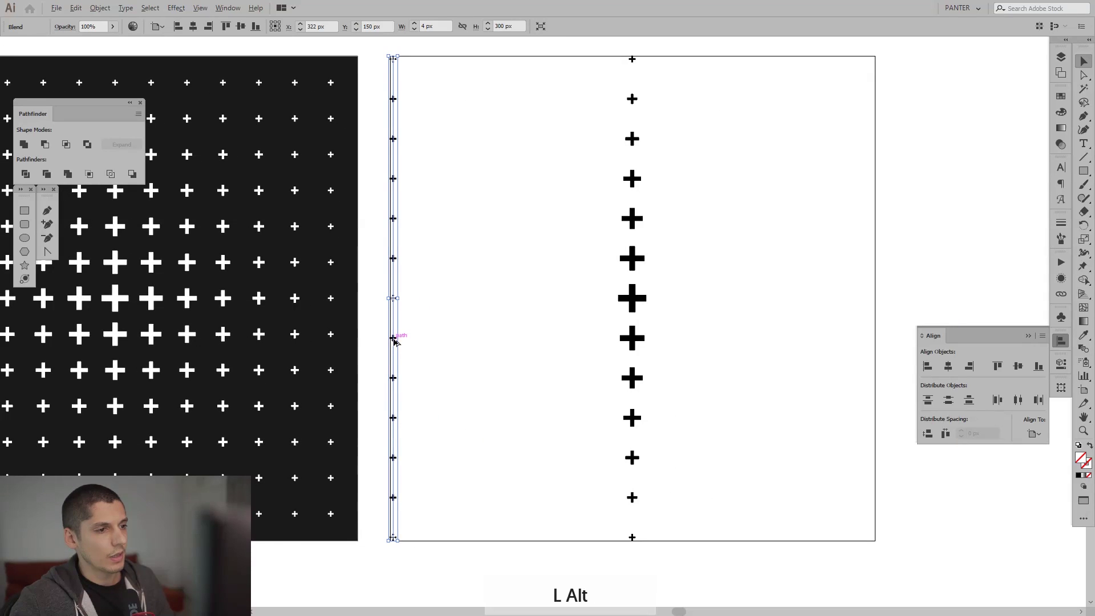
drag(394, 341, 747, 341)
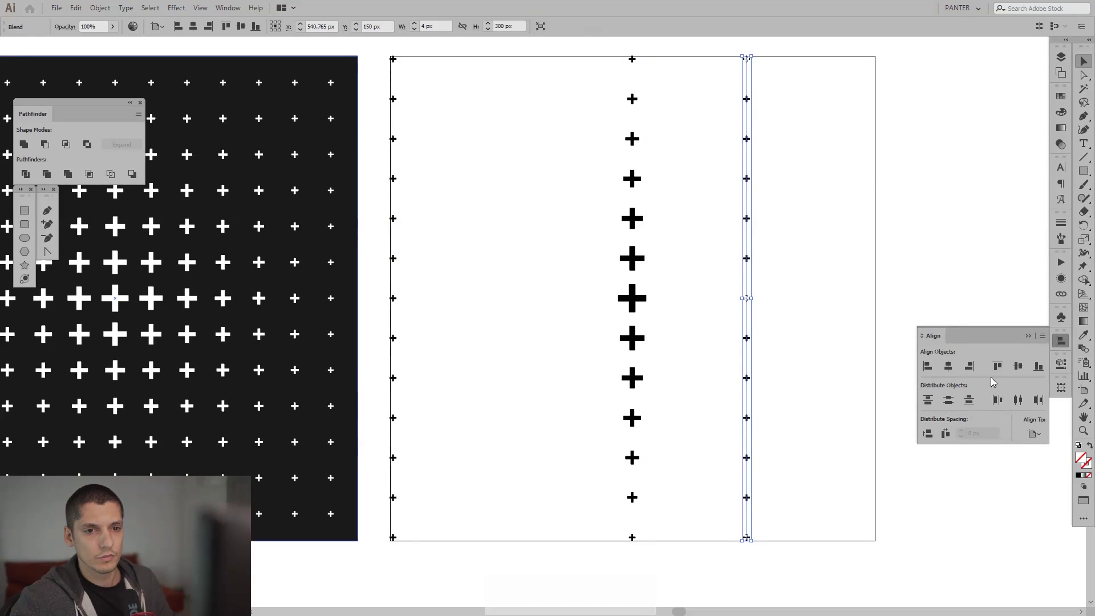
click(975, 366)
click(1027, 336)
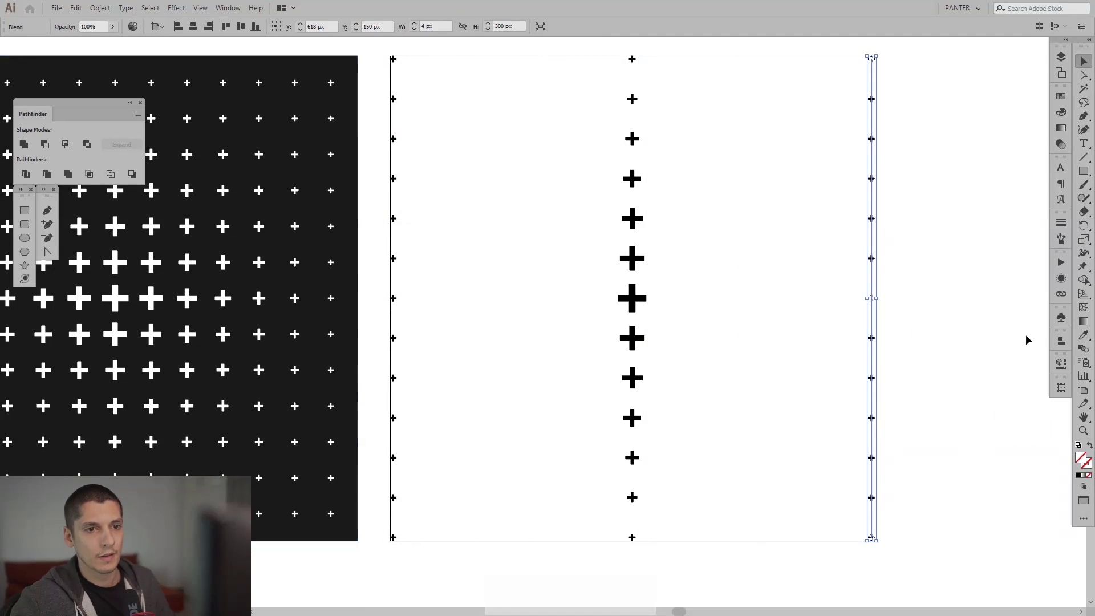
click(967, 362)
scroll(953, 362, down, 1)
Send the left column of crosses to the back with Arrange > Send to Back
drag(954, 361, 912, 350)
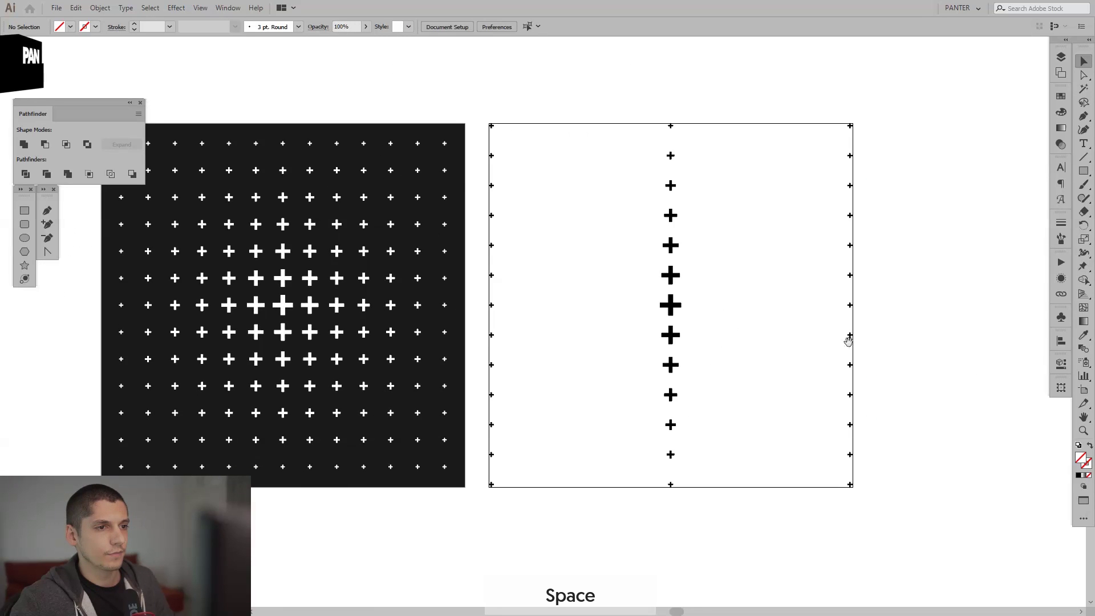
scroll(526, 309, up, 1)
drag(523, 293, 468, 363)
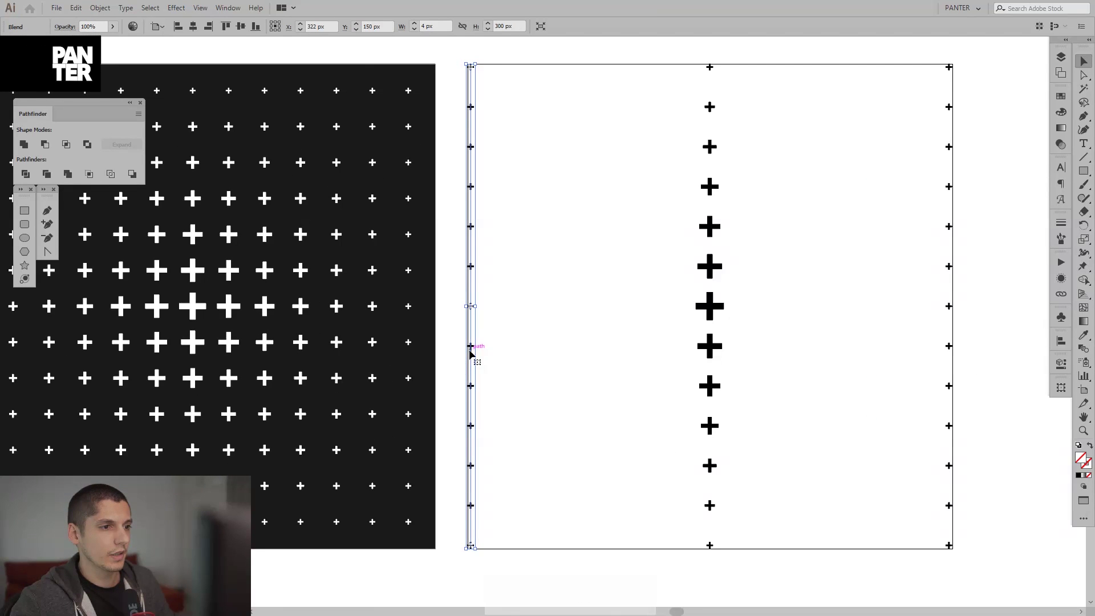
right_click(470, 351)
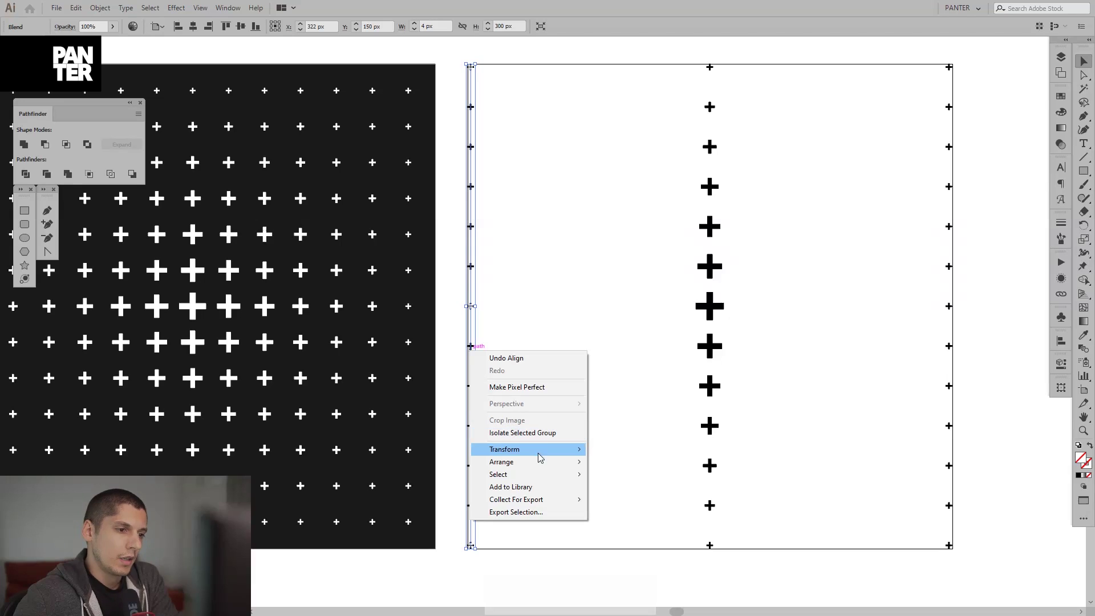
mouse_move(542, 462)
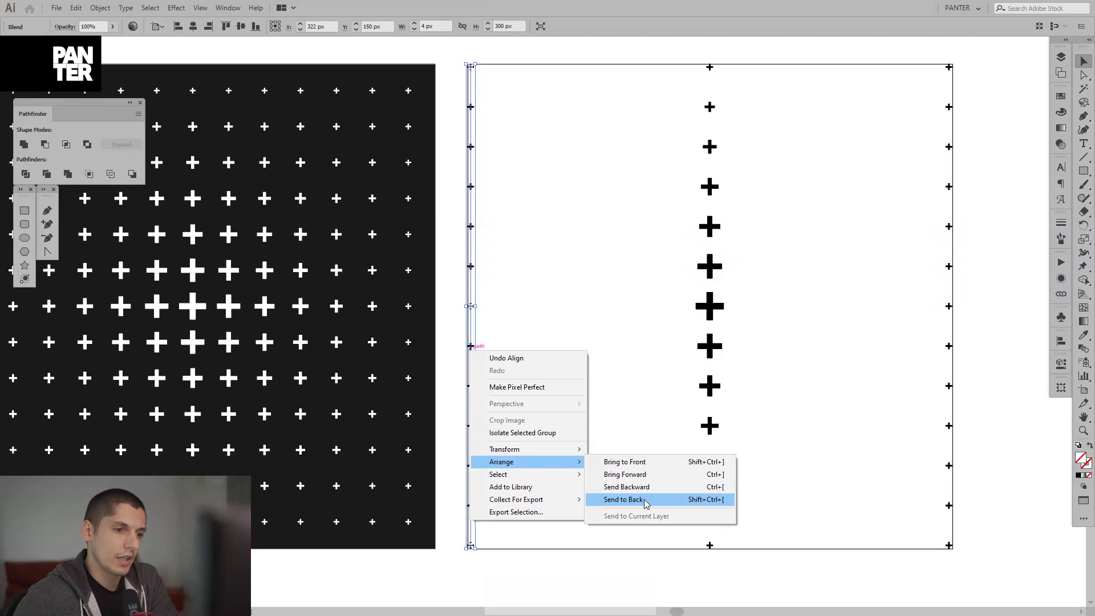
click(623, 499)
Bring the right column of crosses to the front with Arrange > Bring to Front
drag(864, 377, 969, 252)
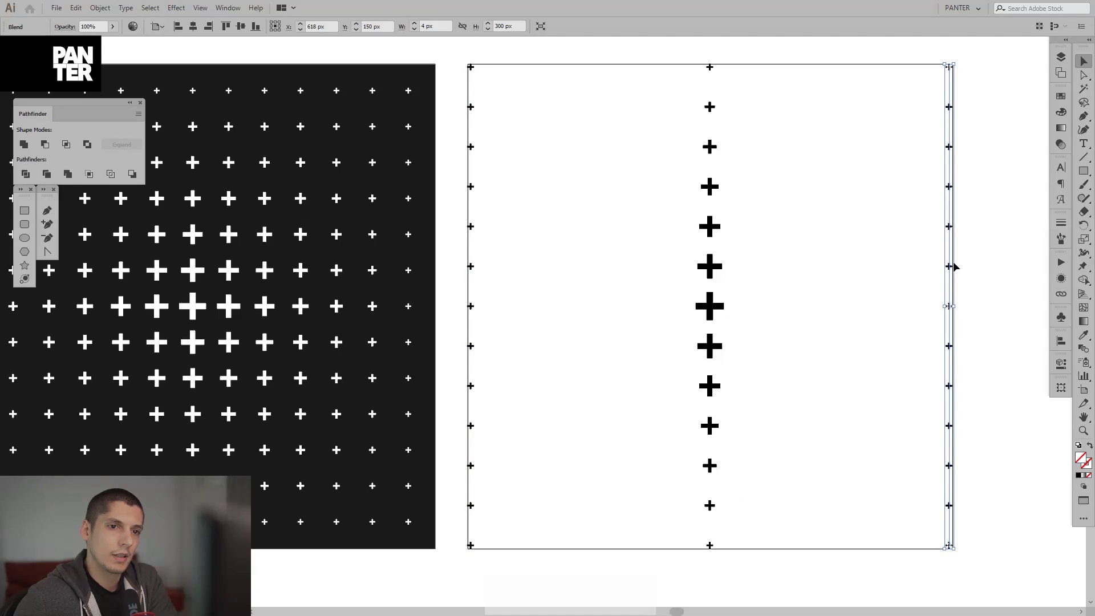
right_click(954, 268)
mouse_move(993, 381)
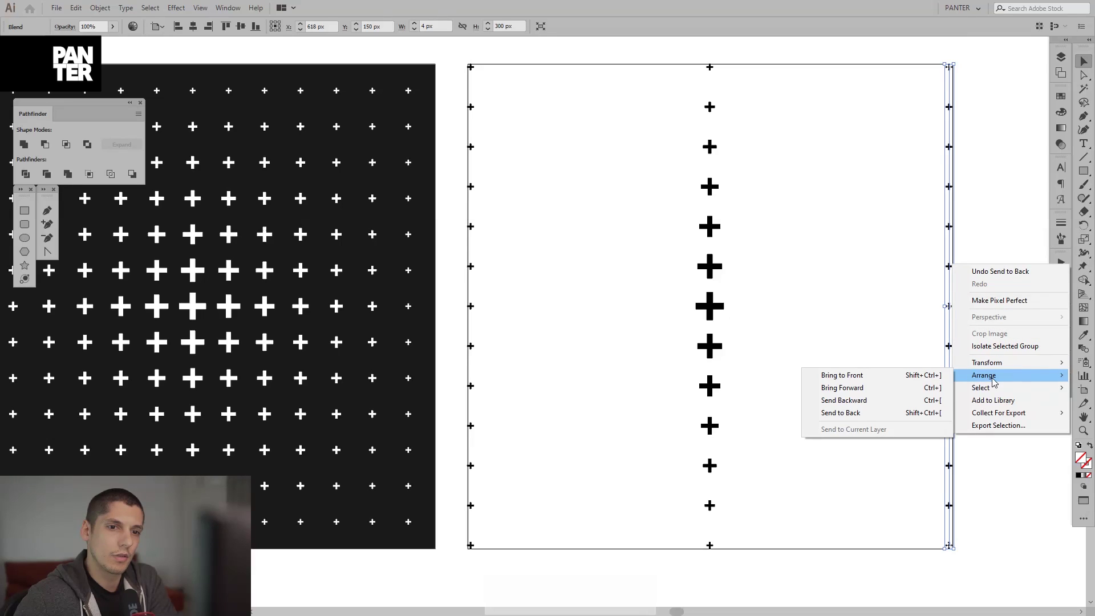
click(854, 378)
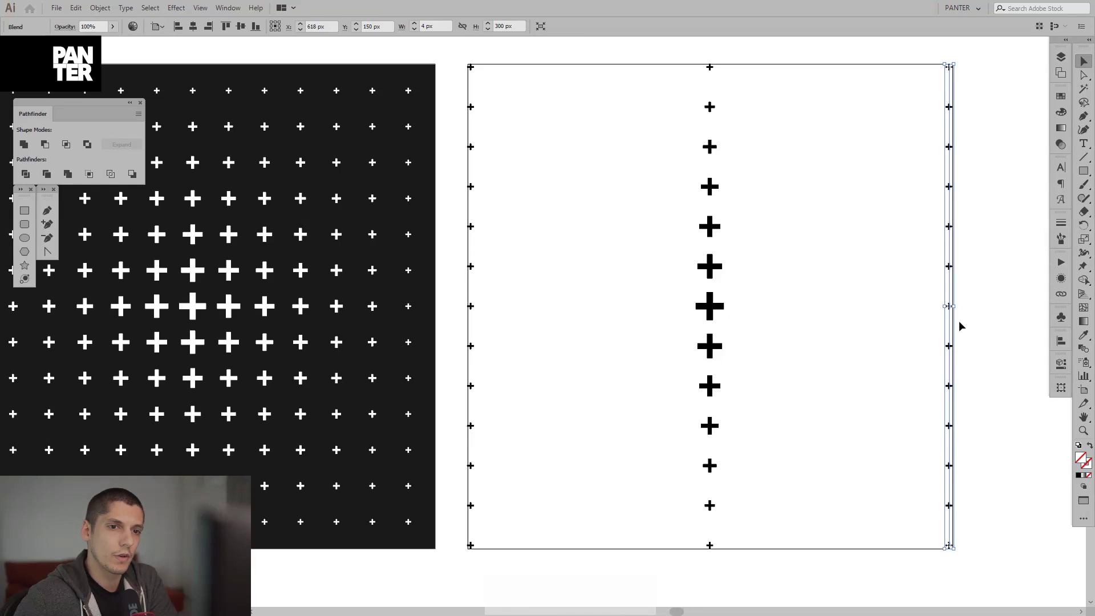
drag(981, 306, 465, 240)
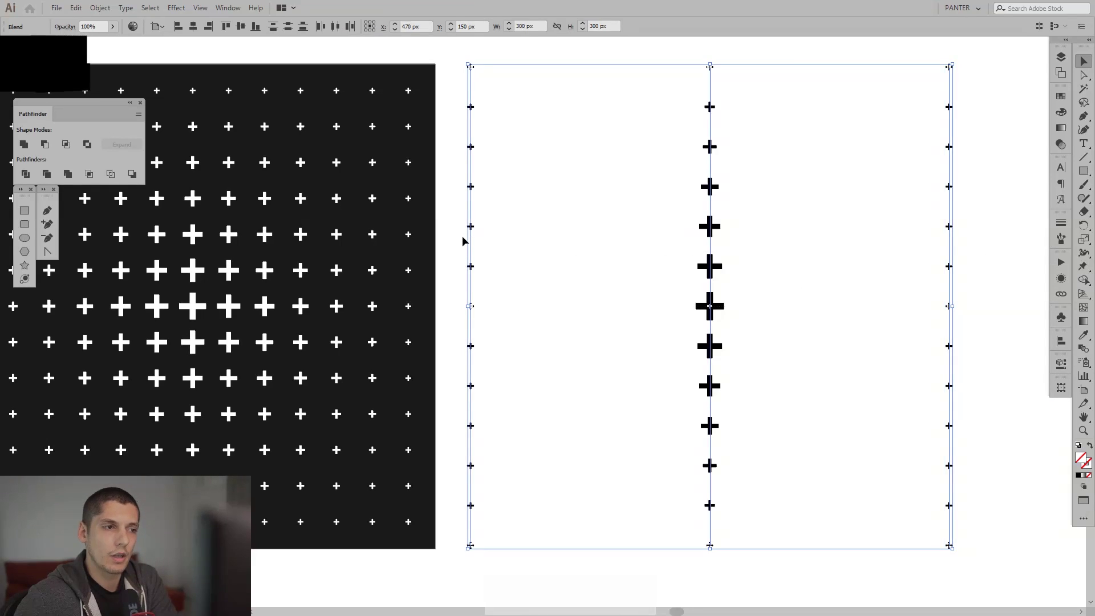
Expand the column blends into separate crosses with Object > Blend > Expand
click(103, 9)
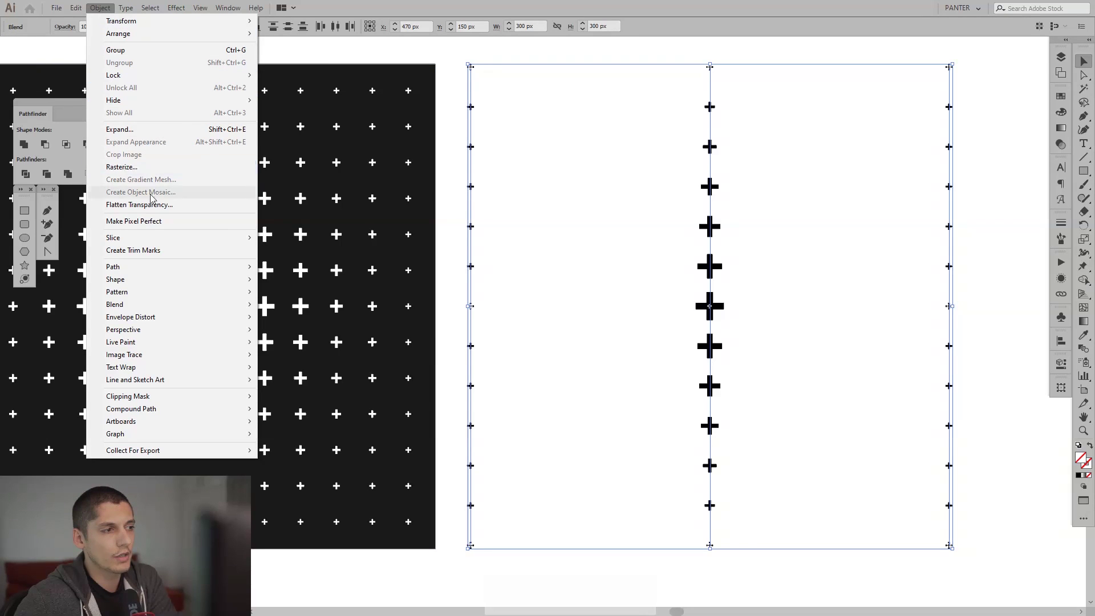
mouse_move(137, 306)
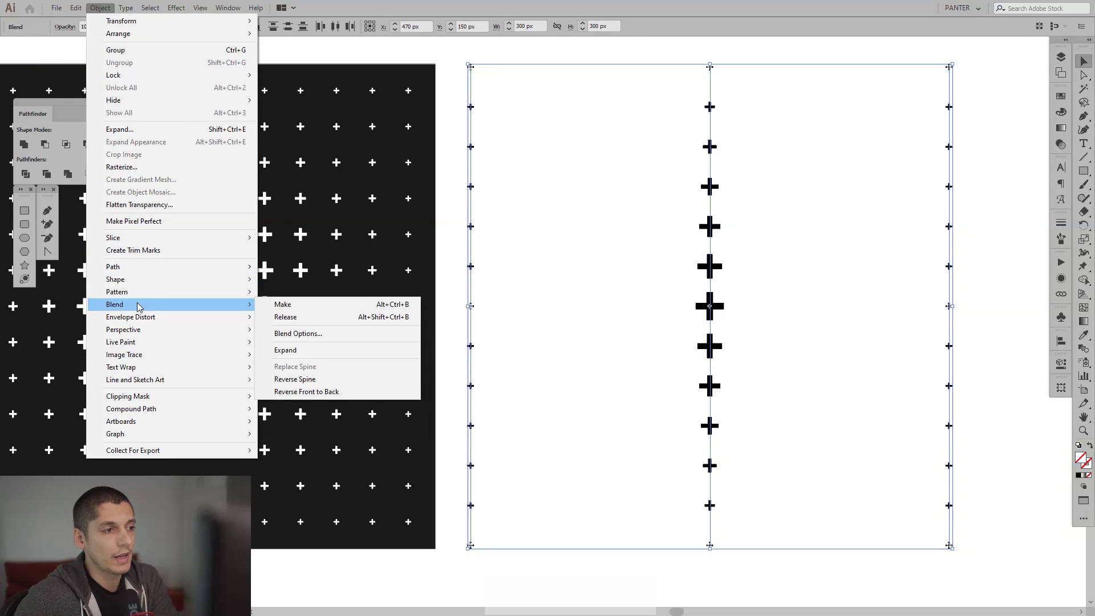
click(302, 351)
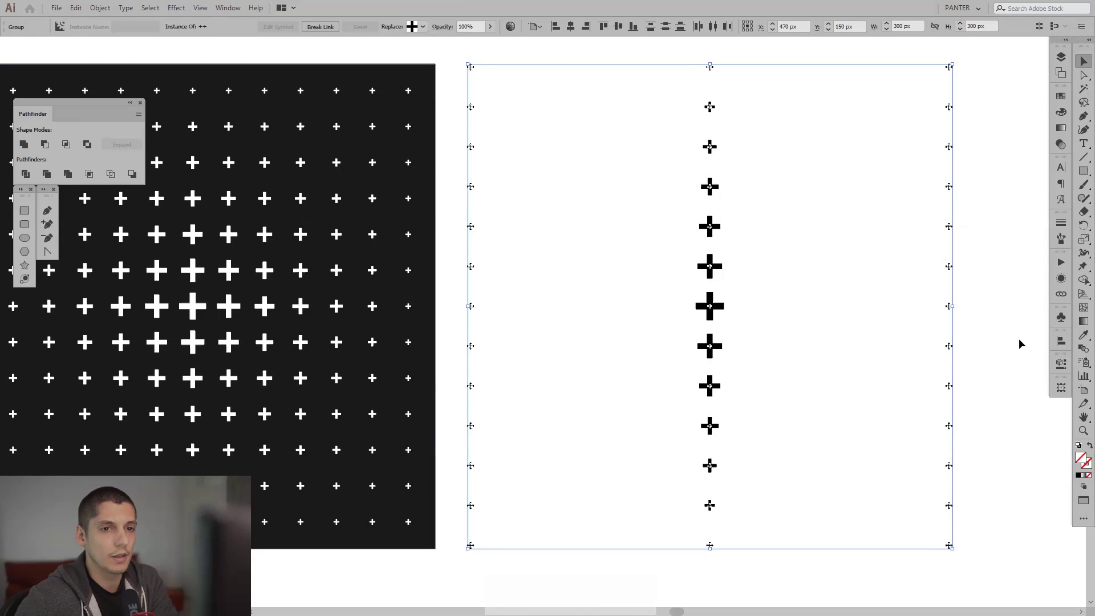
Select the three expanded columns and blend them with Object > Blend > Make
drag(1010, 341, 468, 182)
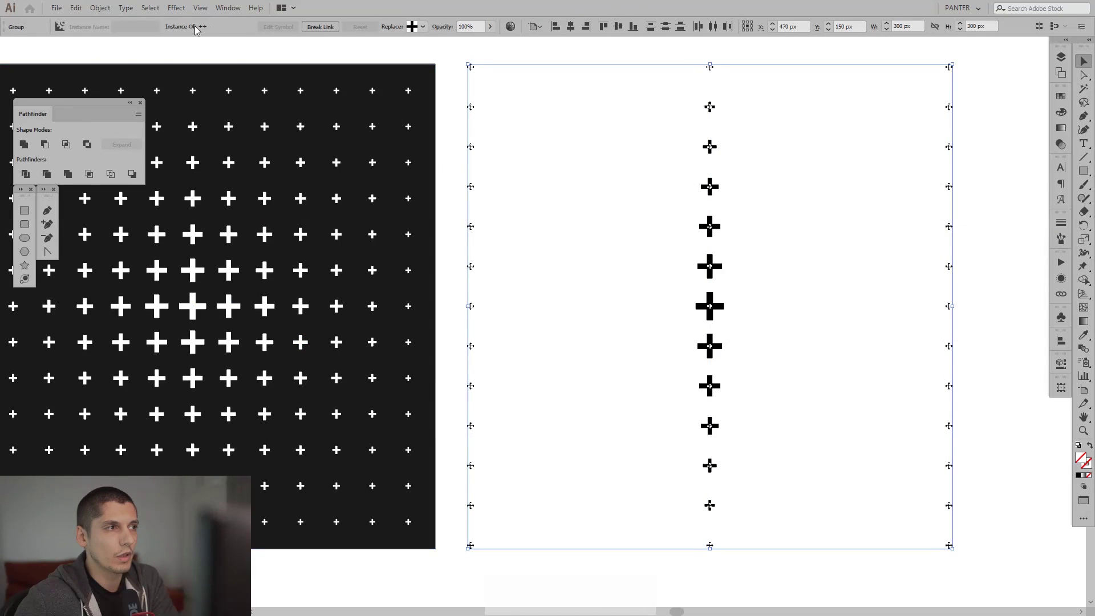
click(100, 8)
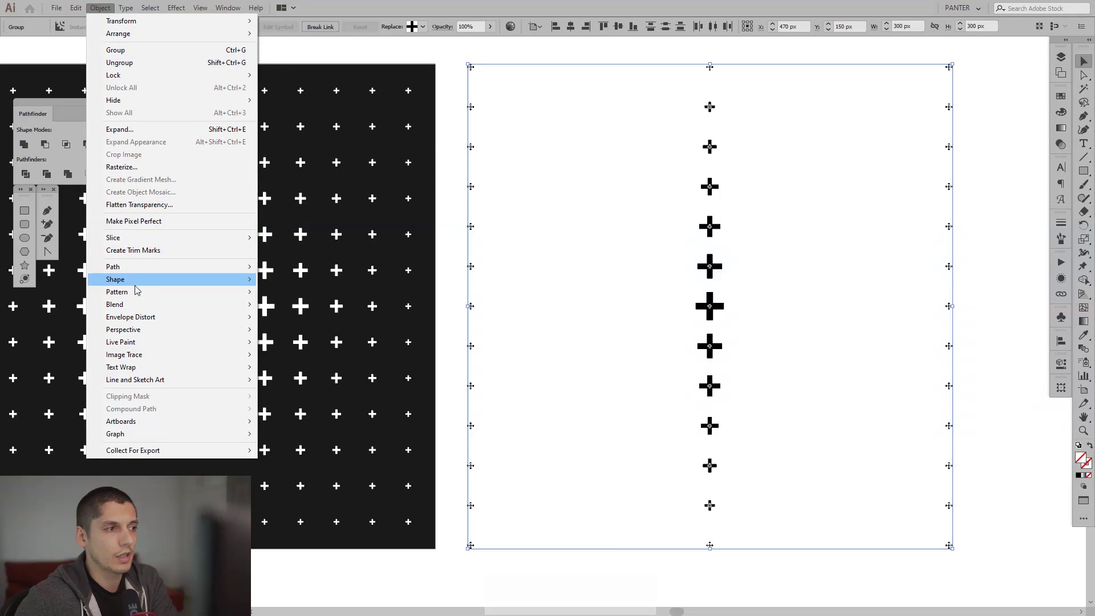
mouse_move(137, 308)
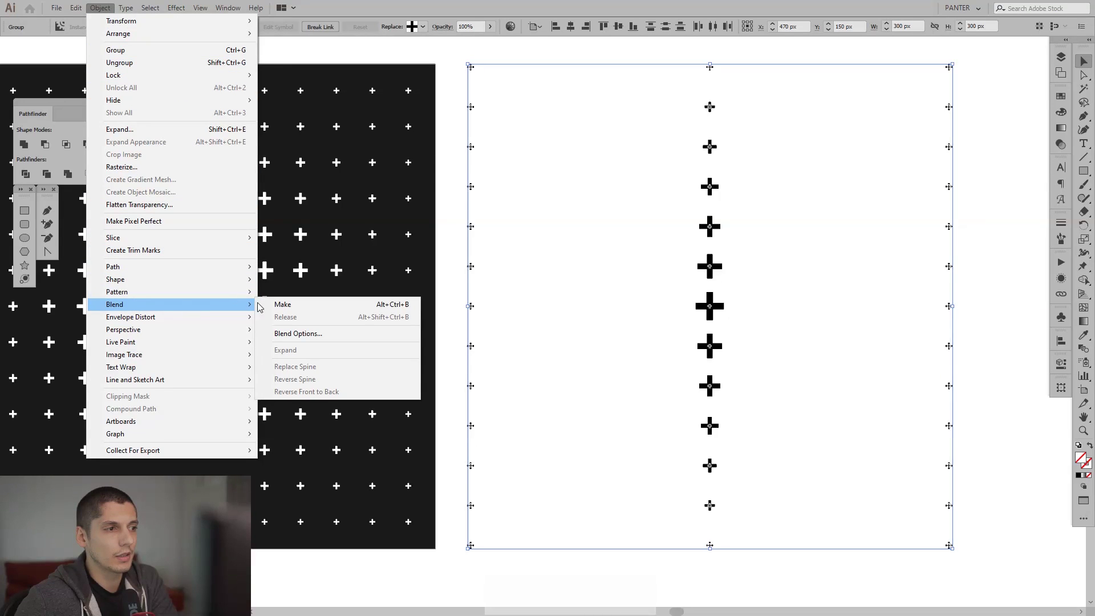
click(289, 306)
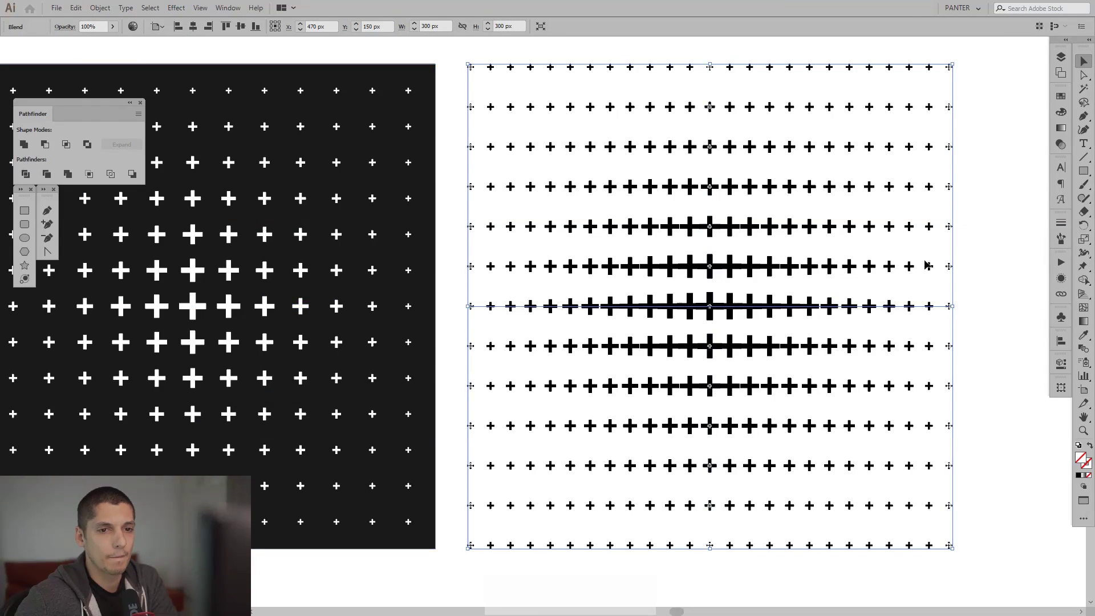
Set the blend spacing to Specified Distance of 25 px with preview on
double_click(1084, 350)
click(824, 261)
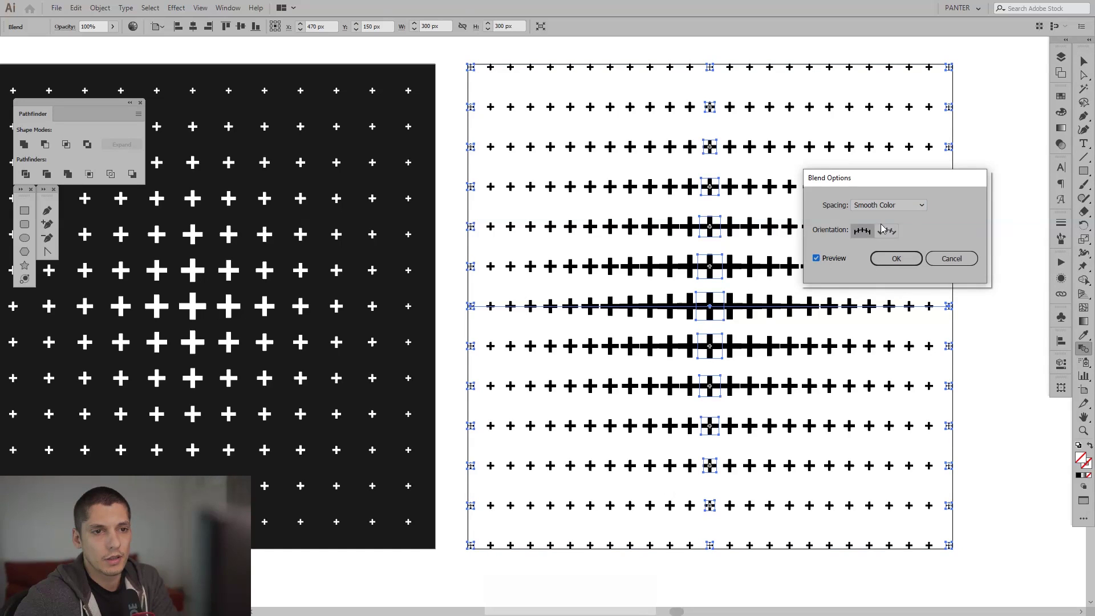
click(899, 207)
click(894, 242)
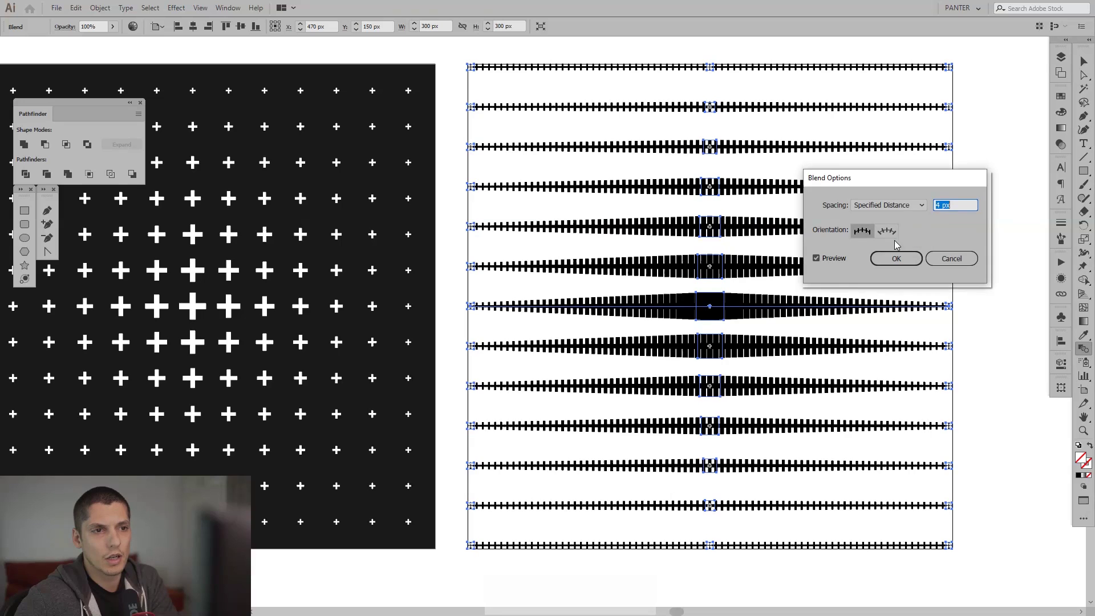
drag(900, 181, 999, 172)
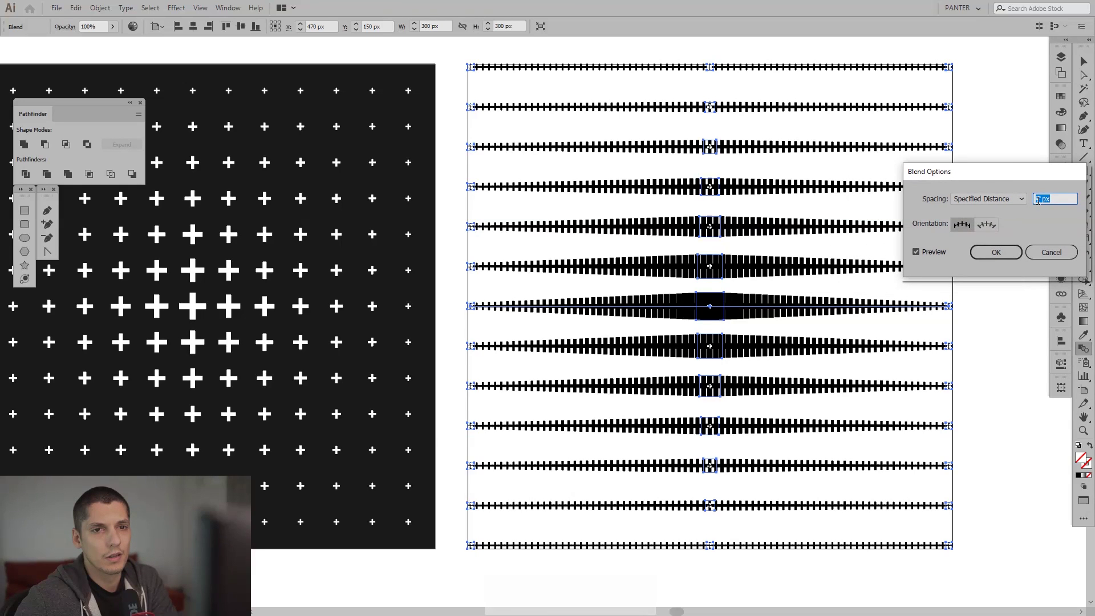
text(8)
key(Tab)
key(Up)
key(Up)
key(Up)
key(Up)
key(Up)
key(Up)
key(Up)
key(Up)
key(Up)
key(Up)
key(Up)
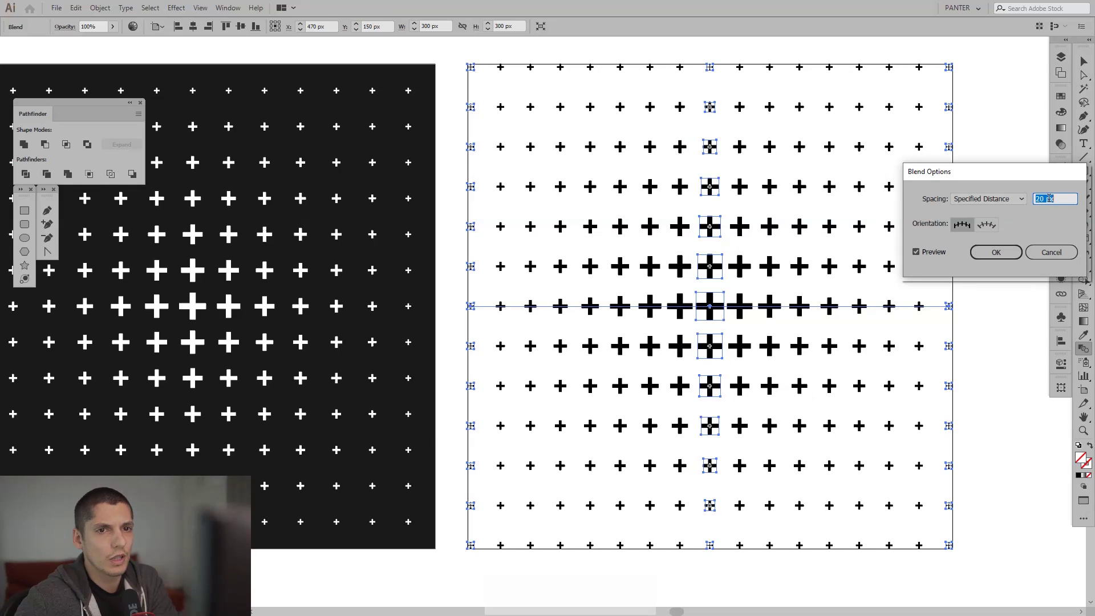
key(Up)
key(Up)
key(Up)
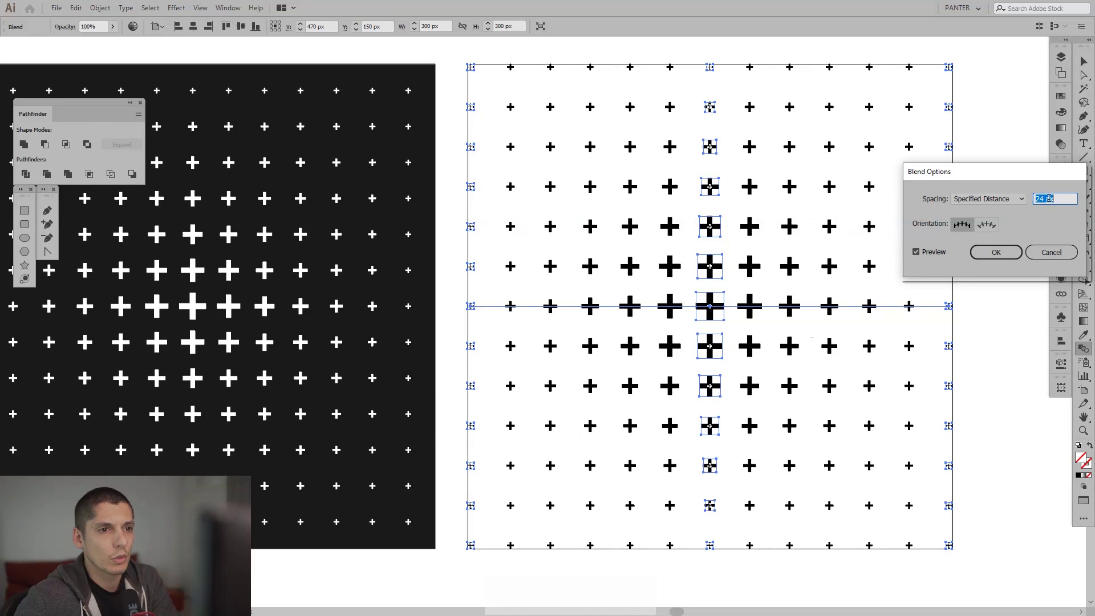
key(Up)
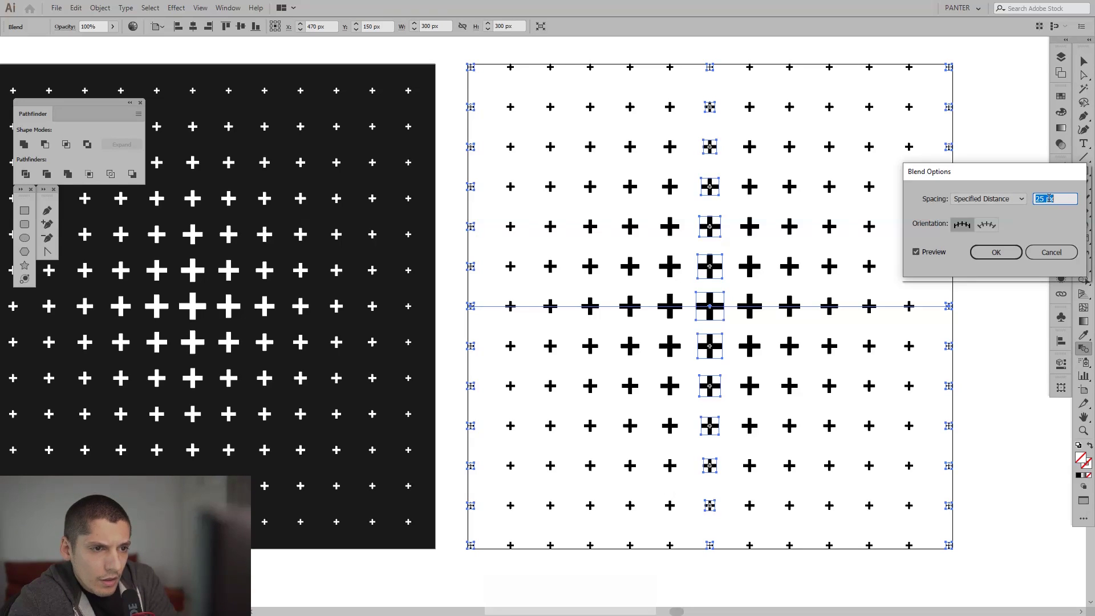
click(999, 251)
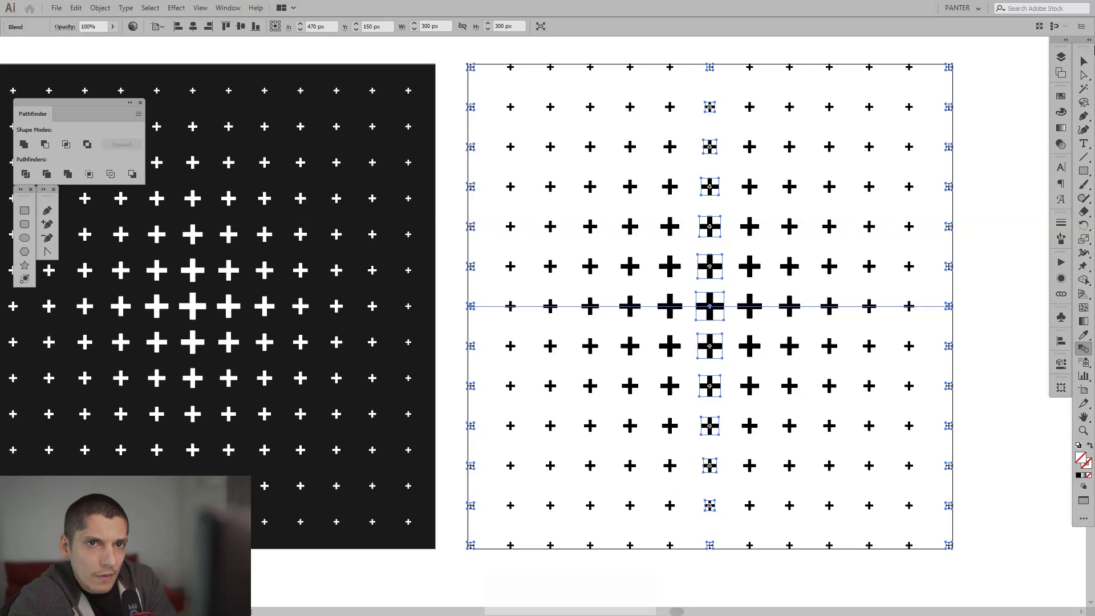
click(1082, 61)
click(1008, 115)
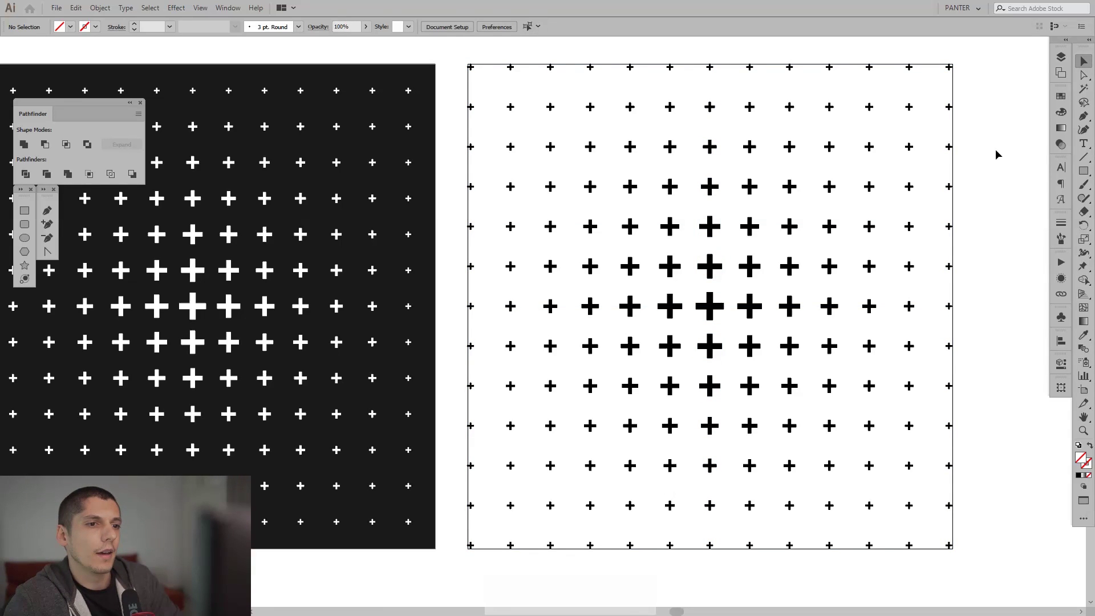
Select the cross grid, open the Symbols panel, and enter editing of the plus symbol
alt+scroll(730, 318, up, 2)
key(space)
drag(731, 318, 696, 353)
alt+scroll(665, 323, down, 2)
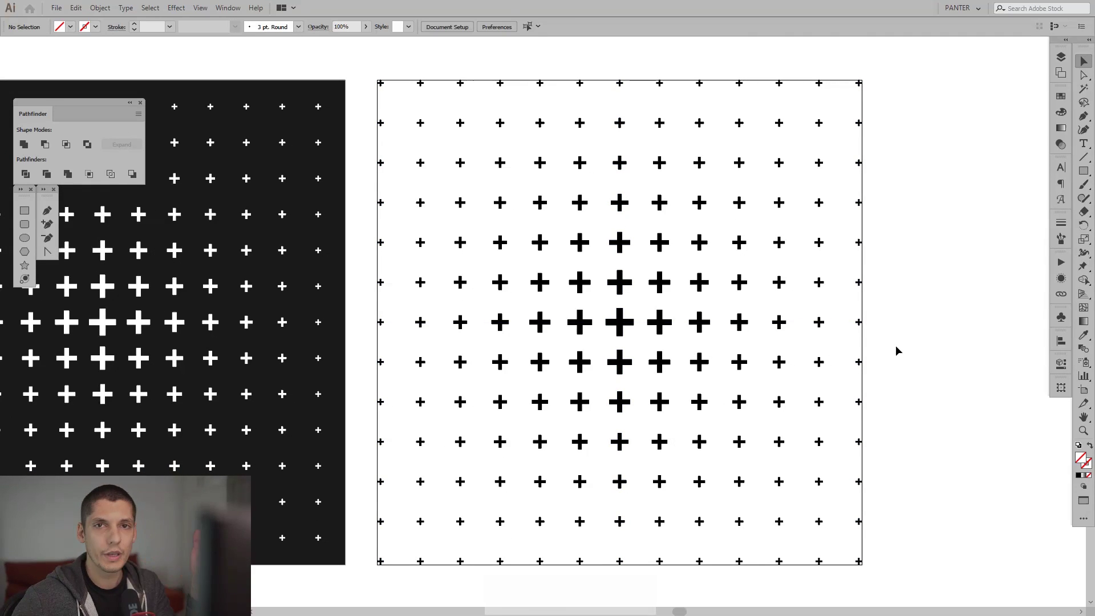
click(619, 324)
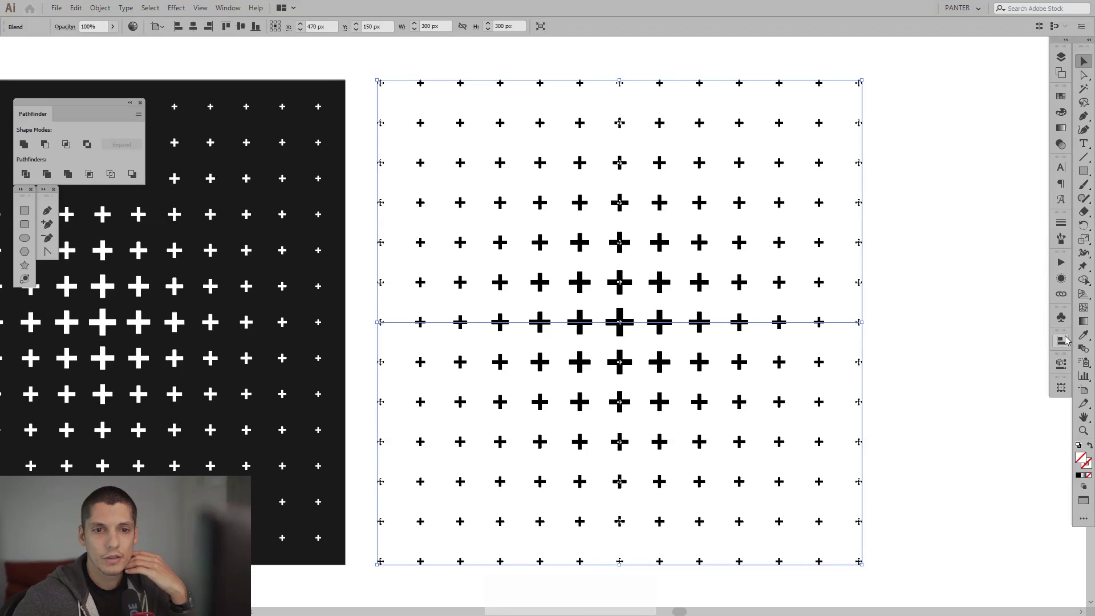
click(1060, 317)
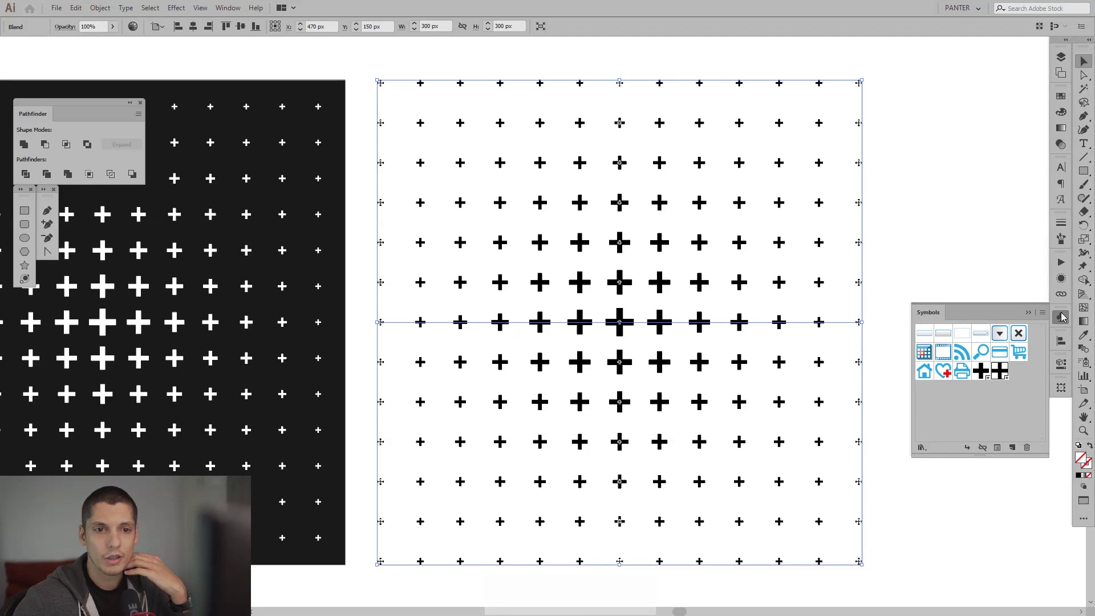
double_click(1001, 371)
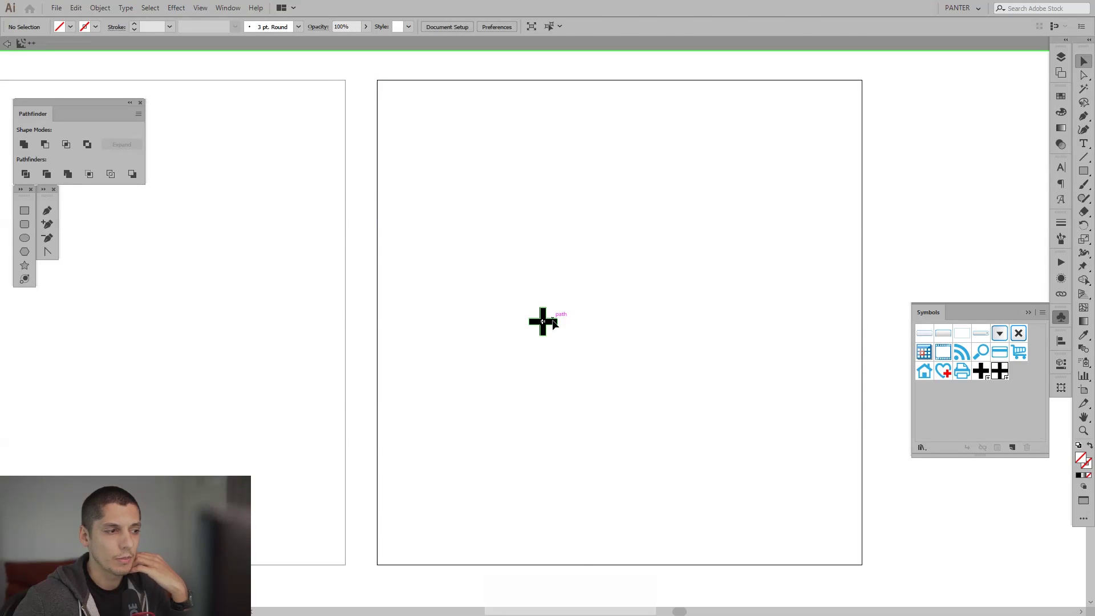
Rotate the plus symbol's cross 45° so every grid mark becomes an X
click(553, 322)
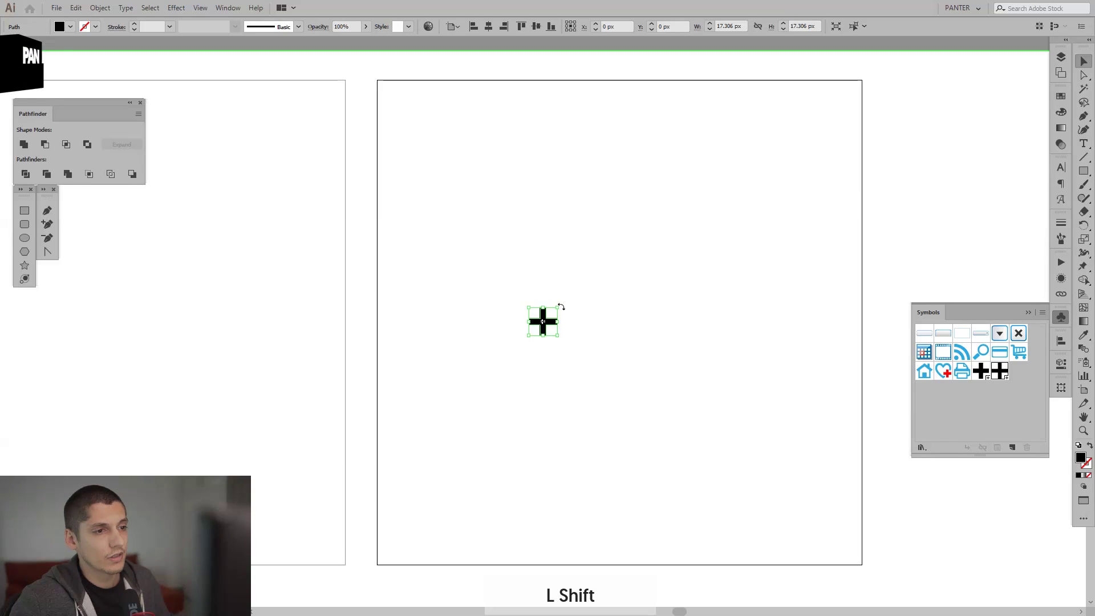
drag(560, 307, 585, 330)
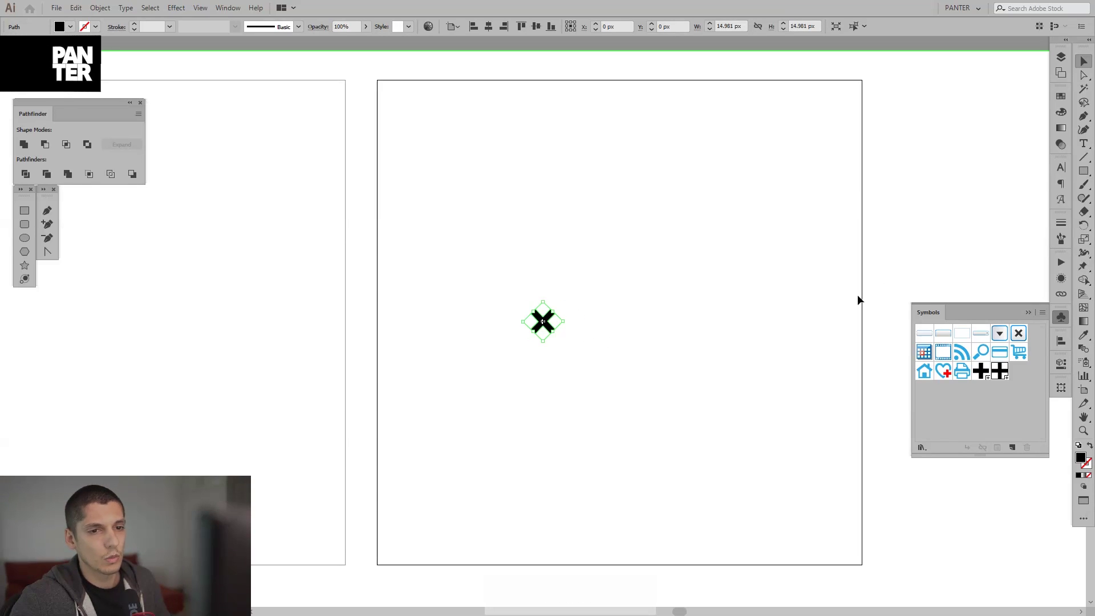
click(887, 280)
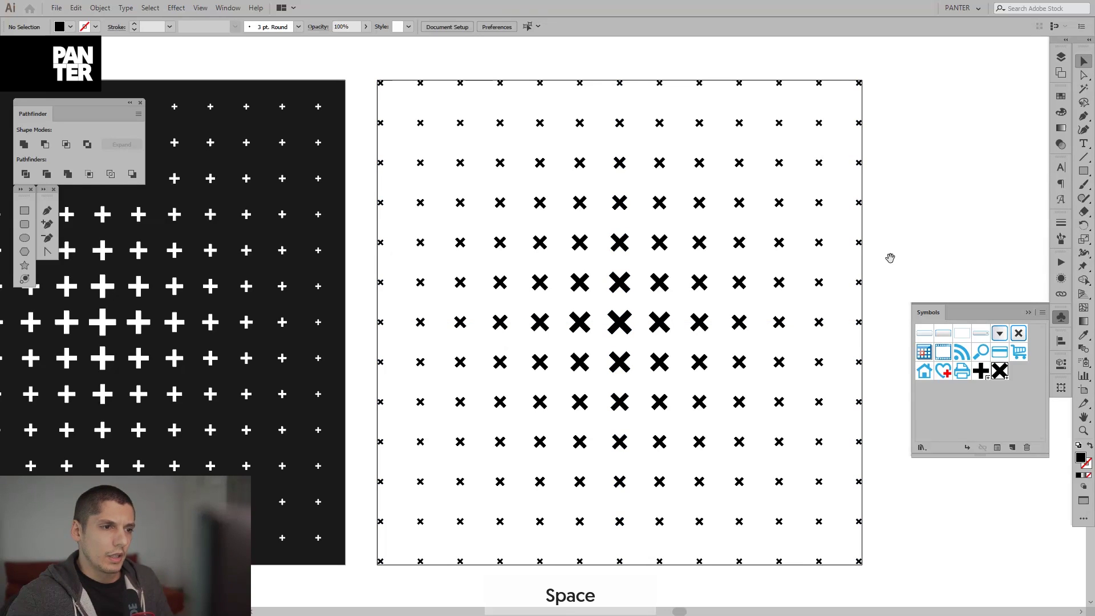
drag(889, 254, 804, 274)
Expand the X blend grid with Object > Blend > Expand into individual symbol instances
click(453, 180)
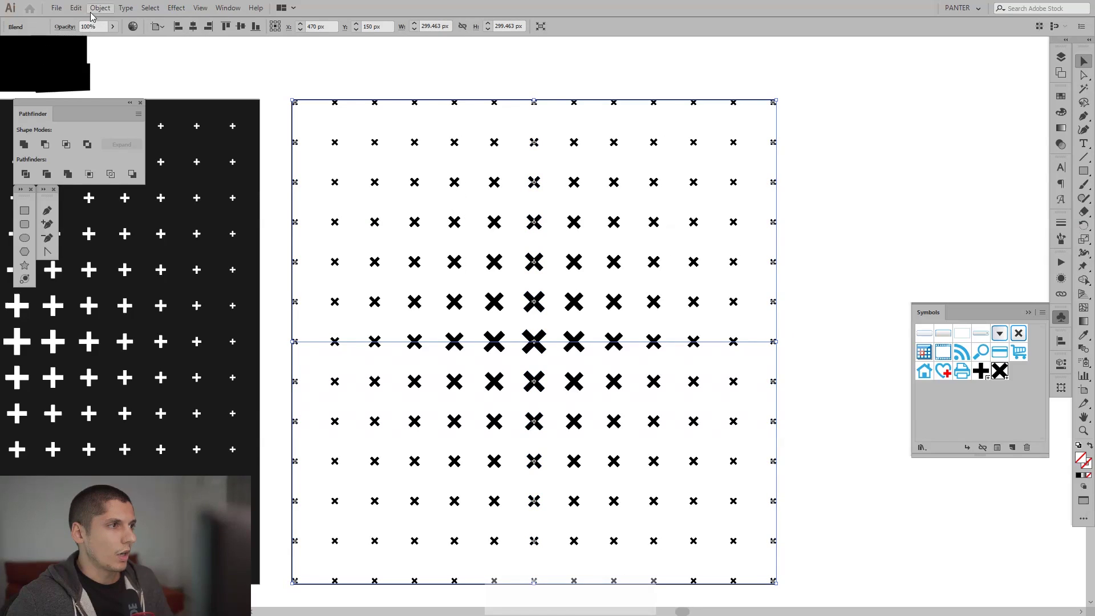
click(96, 10)
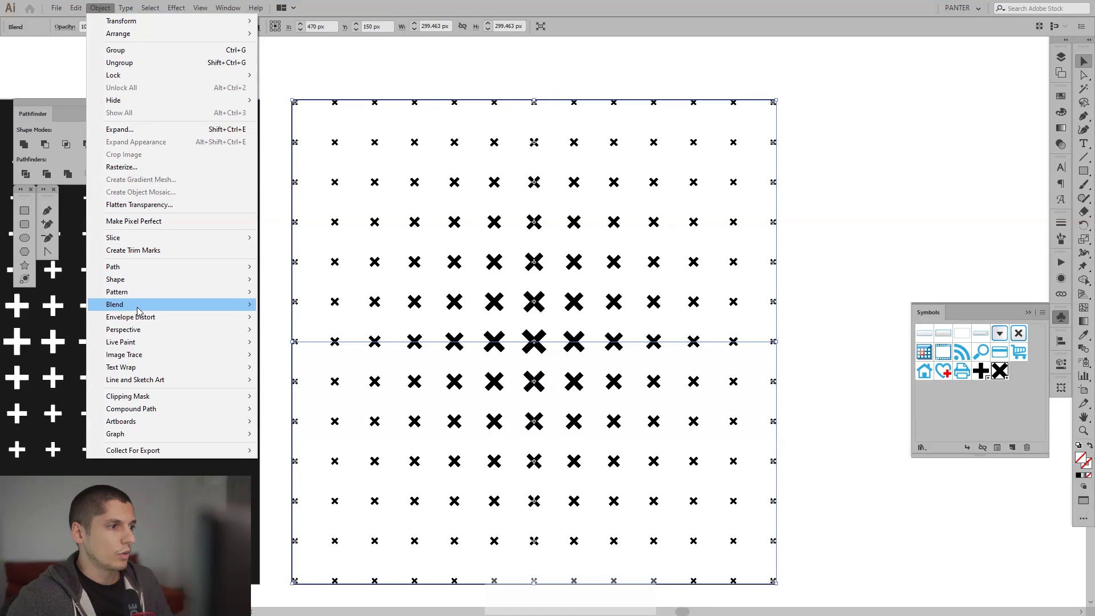
mouse_move(145, 307)
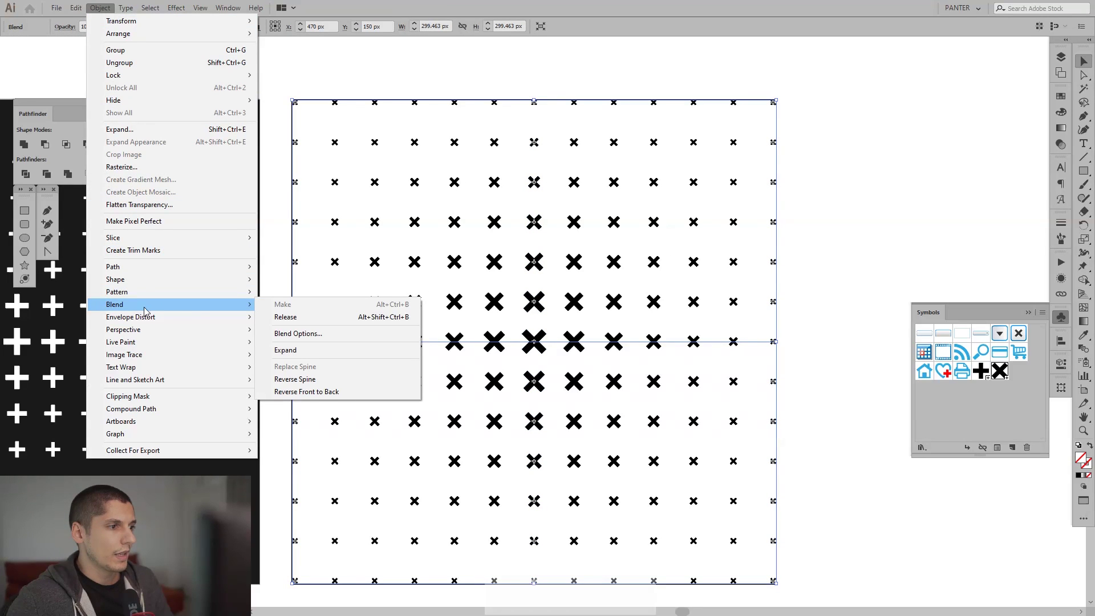
click(285, 350)
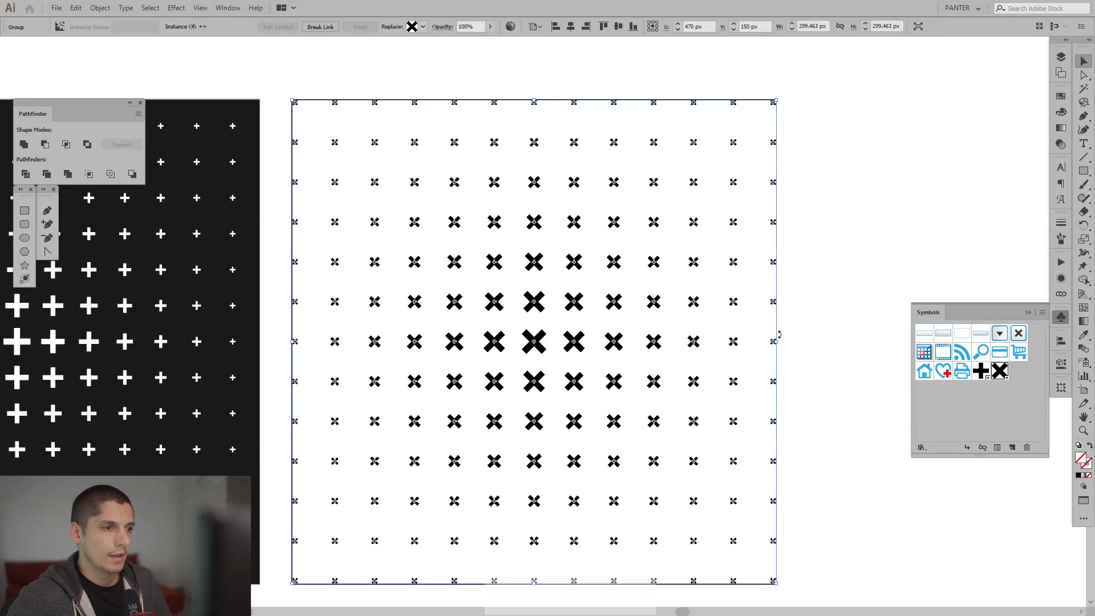
click(851, 254)
drag(867, 243, 583, 230)
click(25, 265)
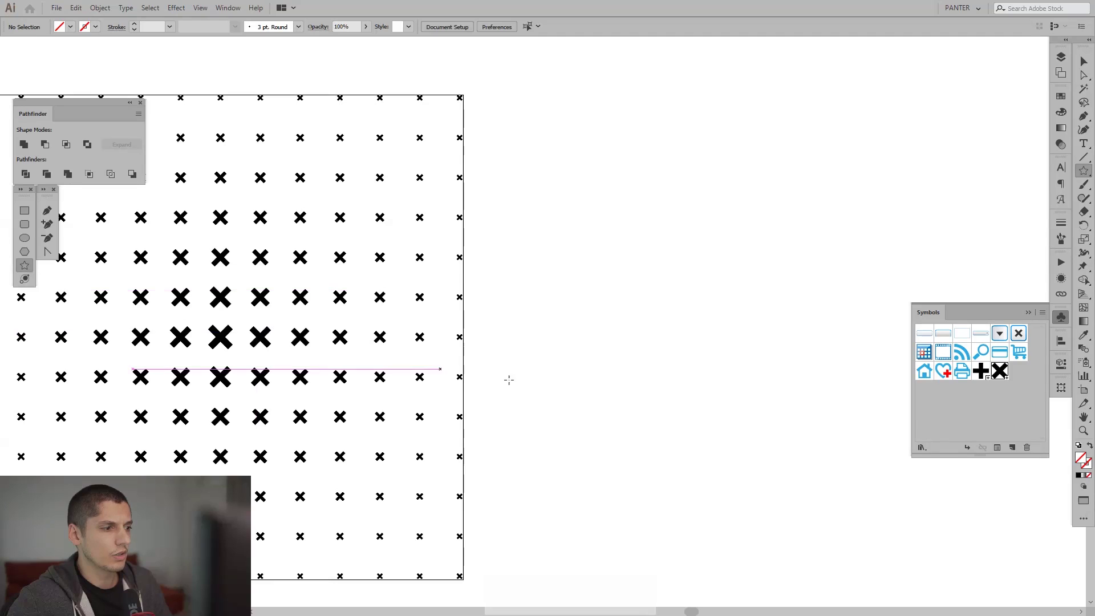
Draw a black-filled star and scale it to match an X mark's size
drag(630, 297, 649, 326)
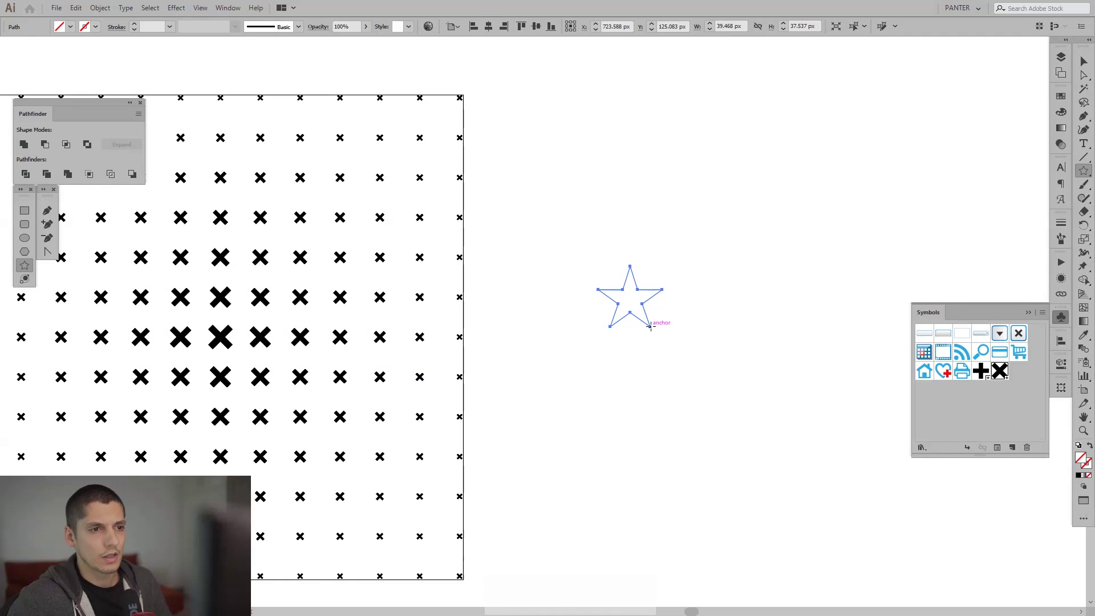
click(1079, 476)
key(v)
click(559, 329)
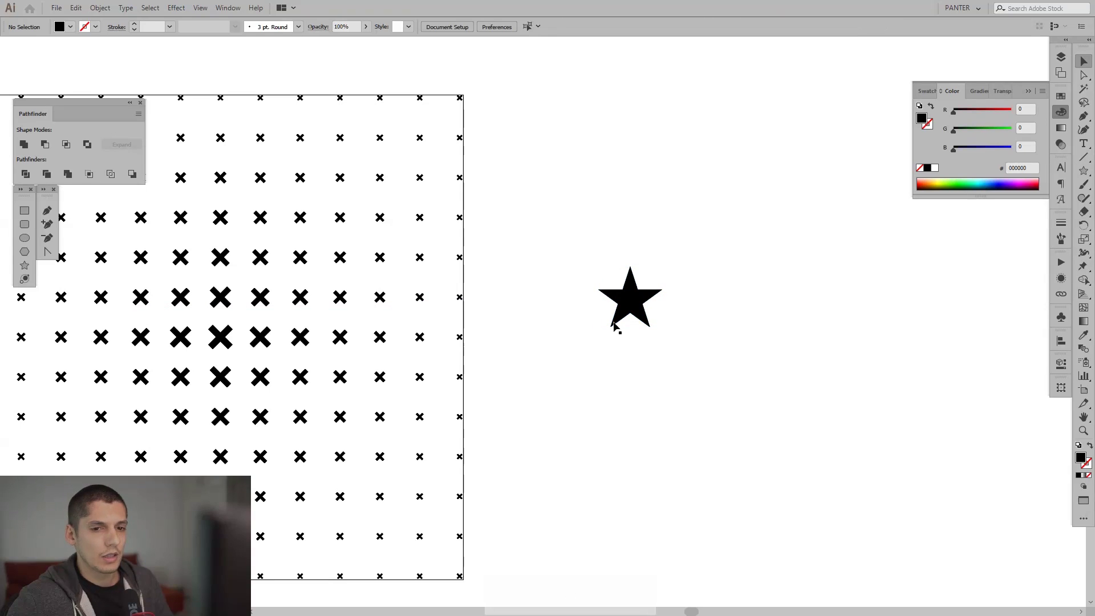
drag(616, 319, 212, 341)
scroll(212, 341, up, 4)
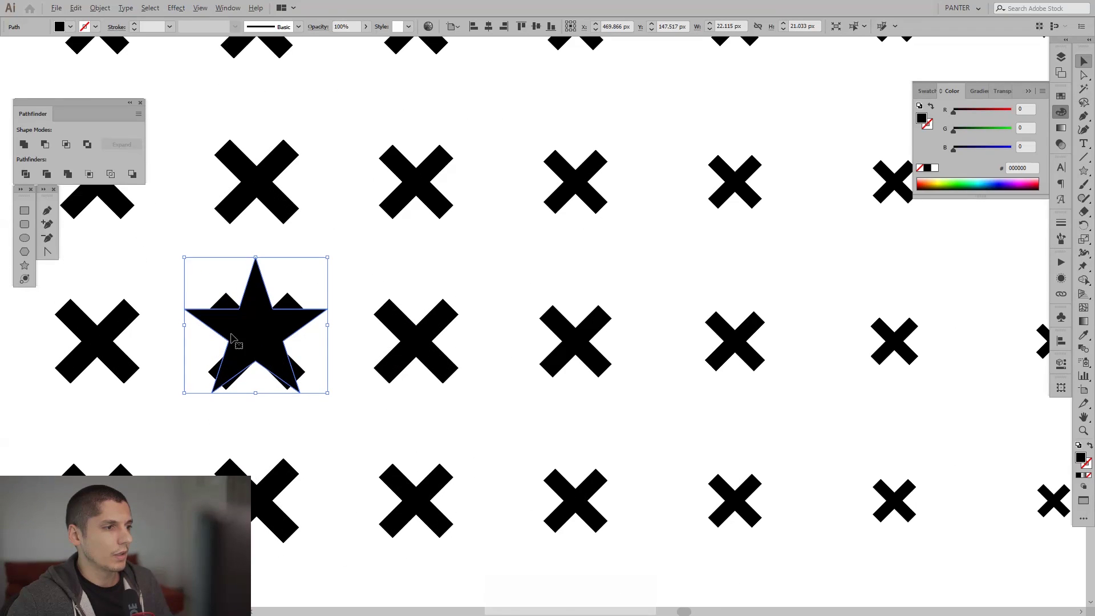
drag(255, 253, 254, 294)
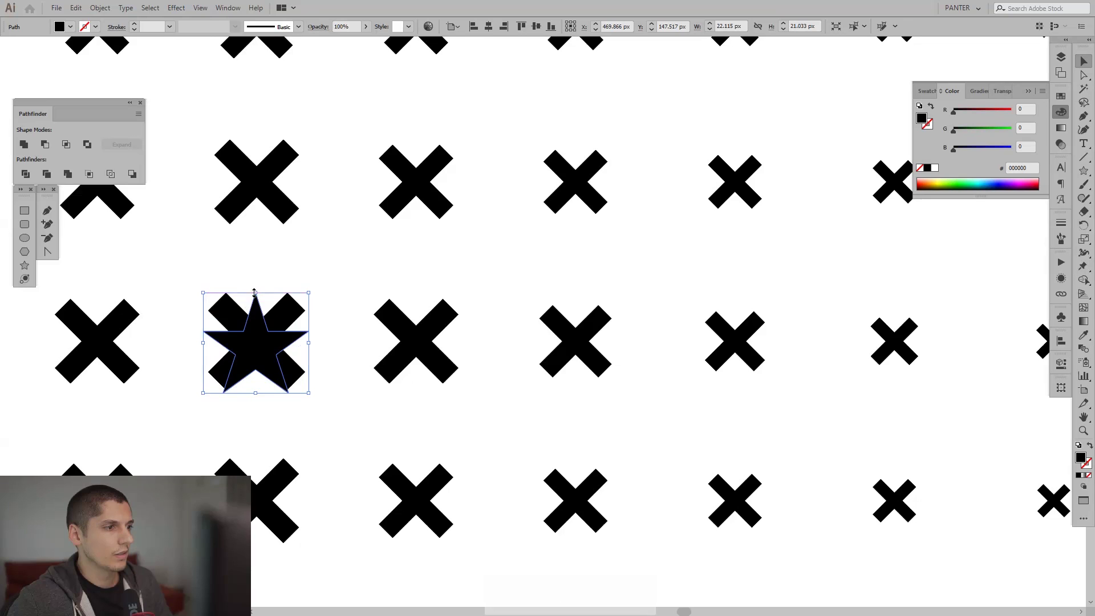
scroll(255, 318, down, 3)
drag(268, 337, 780, 338)
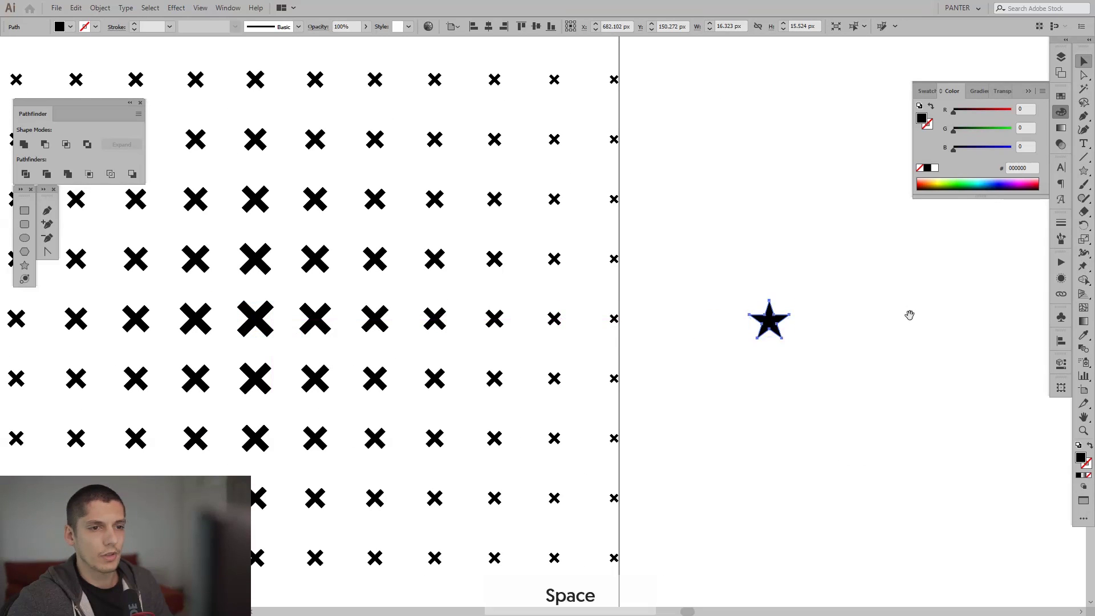
Save the star as a new symbol in the Symbols panel
drag(908, 313, 618, 326)
click(1061, 316)
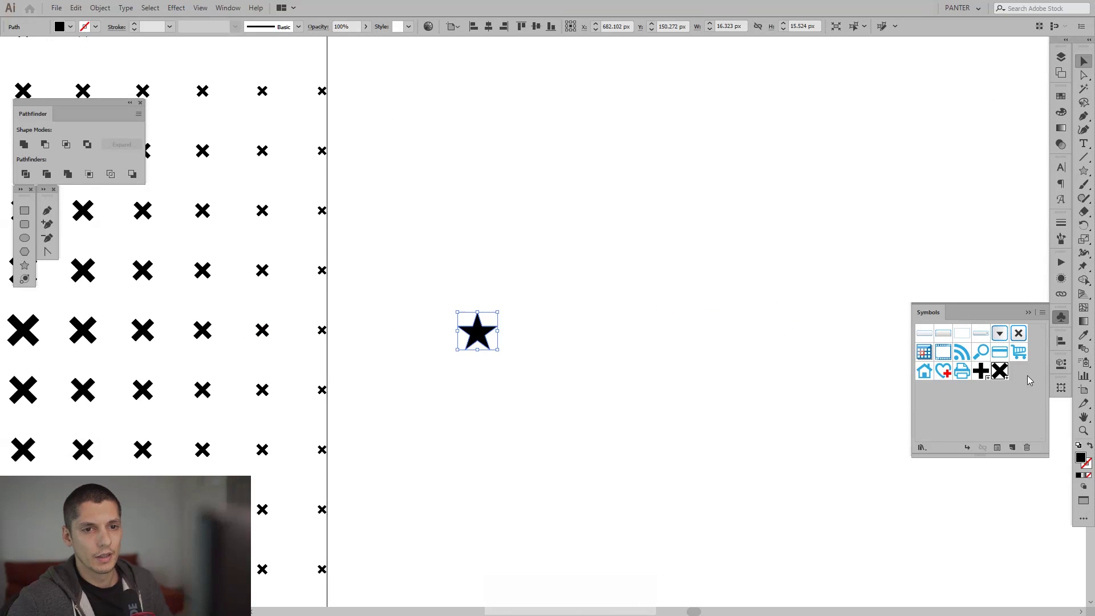
drag(484, 344, 1031, 412)
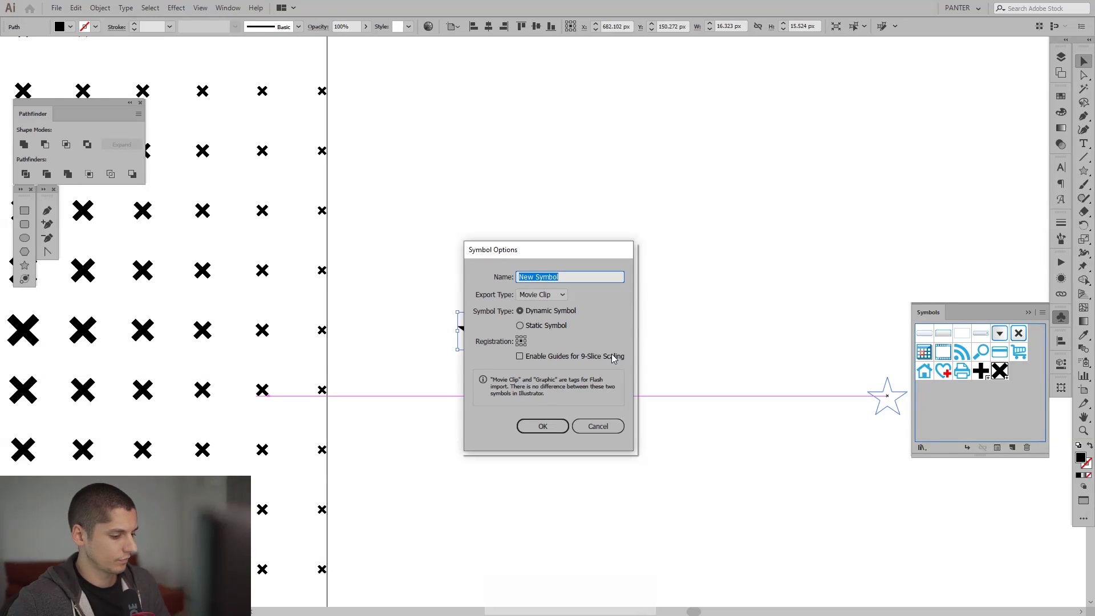
text(start)
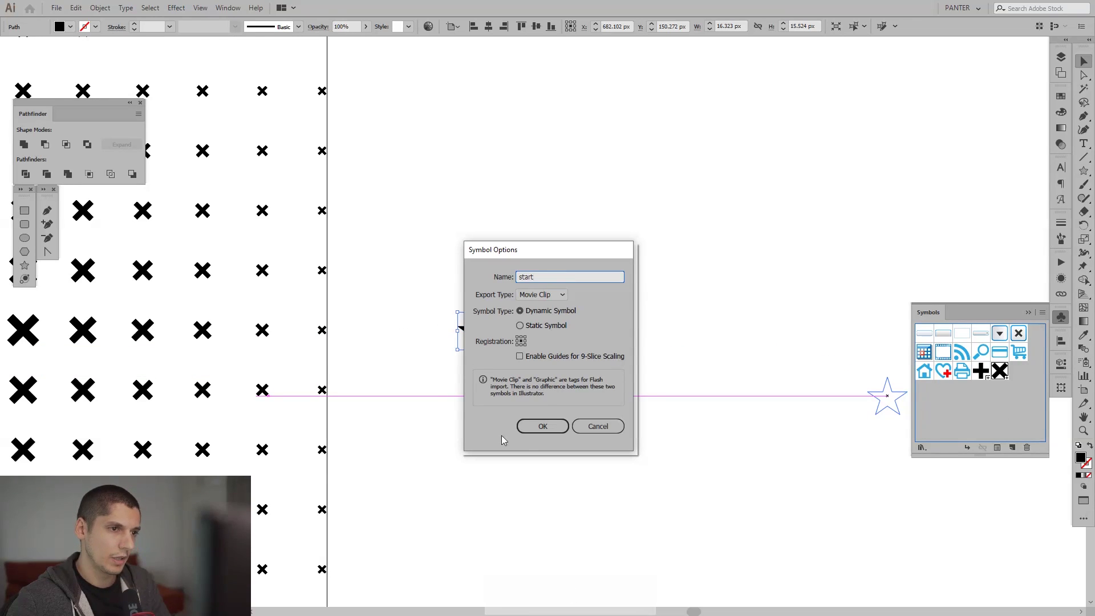
click(542, 426)
click(620, 403)
key(space)
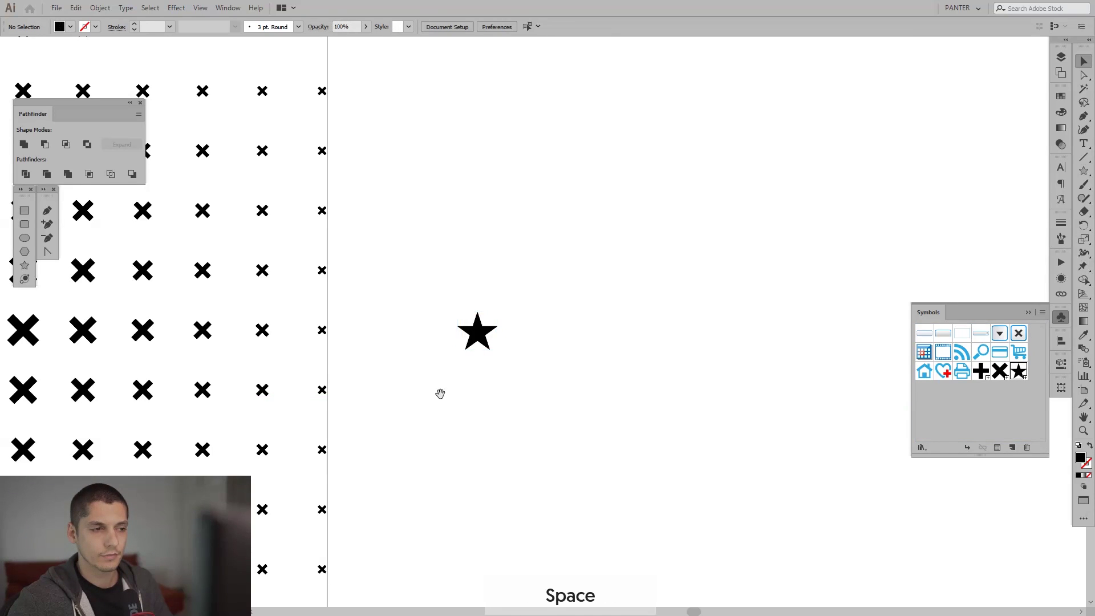
drag(440, 393, 680, 359)
Replace the X symbol with the star symbol across the expanded grid using the Replace list
scroll(586, 381, down, 2)
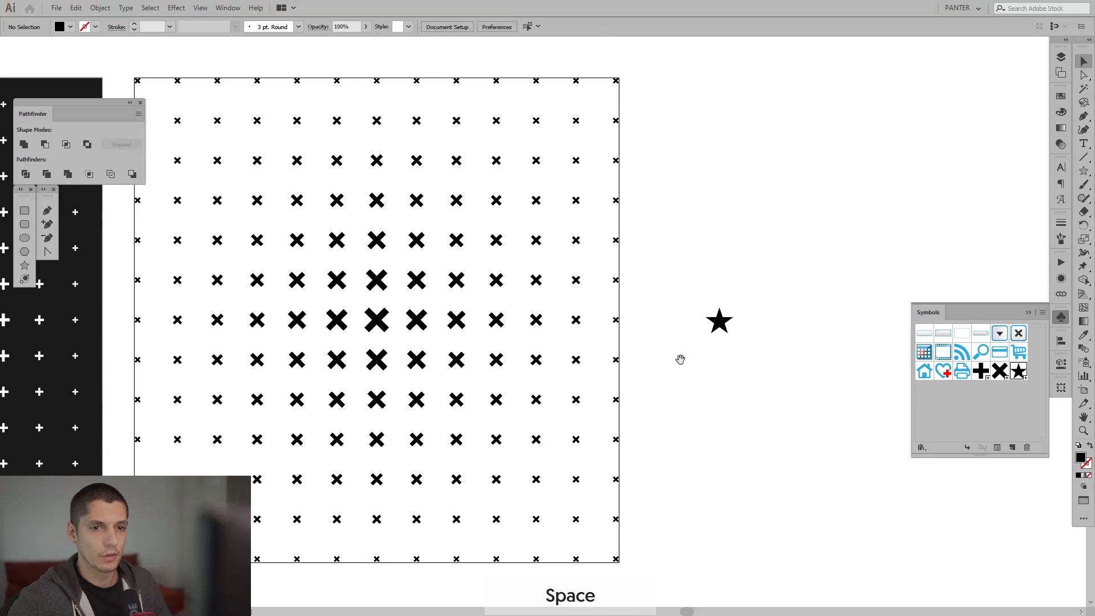
click(372, 321)
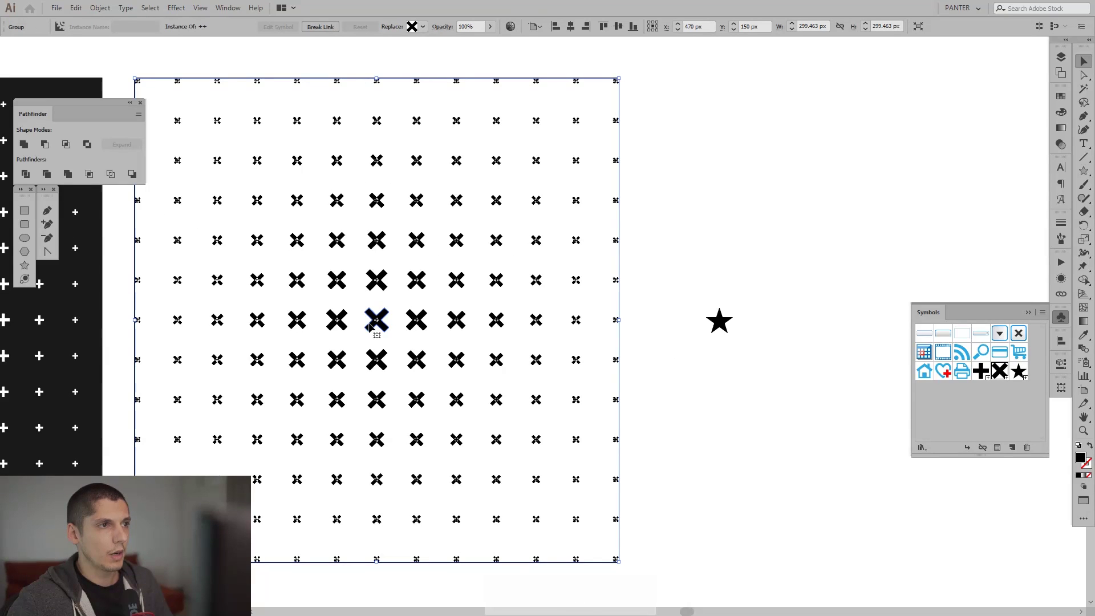
key(space)
drag(371, 317, 507, 310)
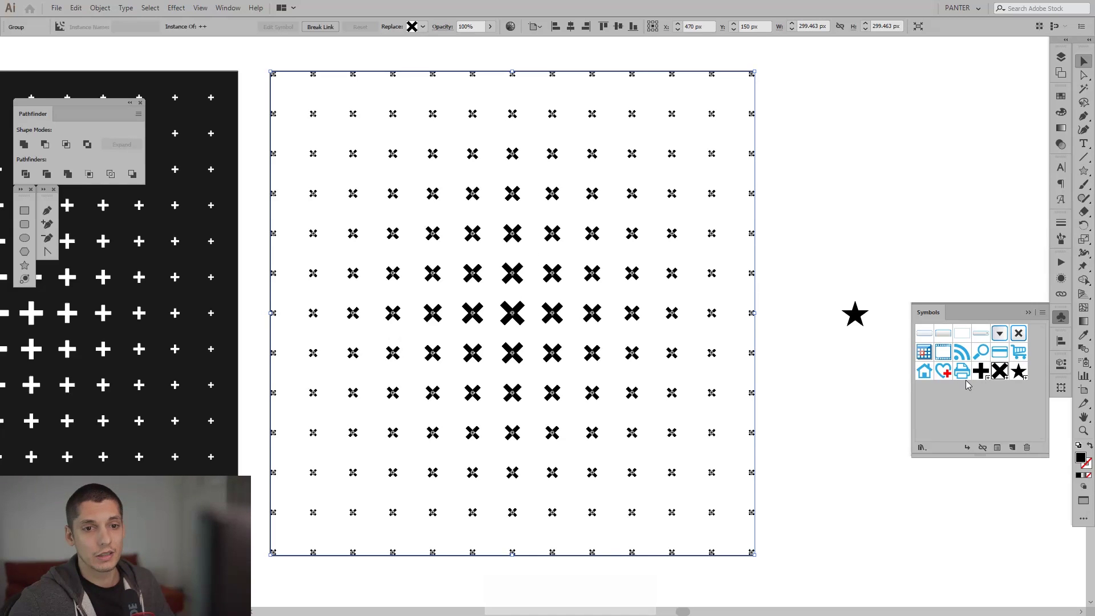
click(422, 27)
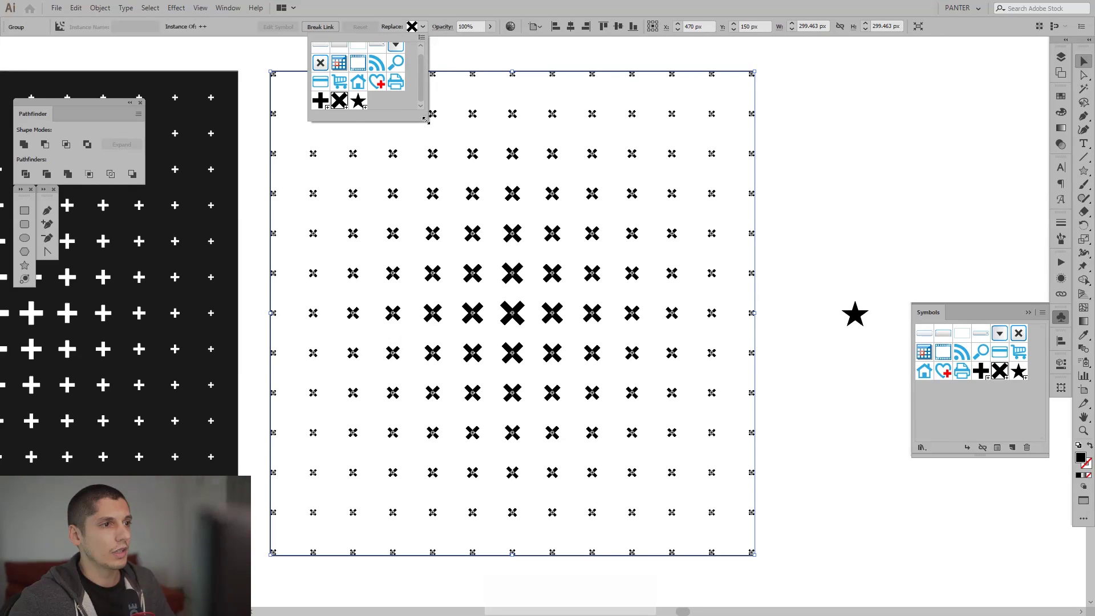
drag(427, 120, 456, 164)
click(376, 91)
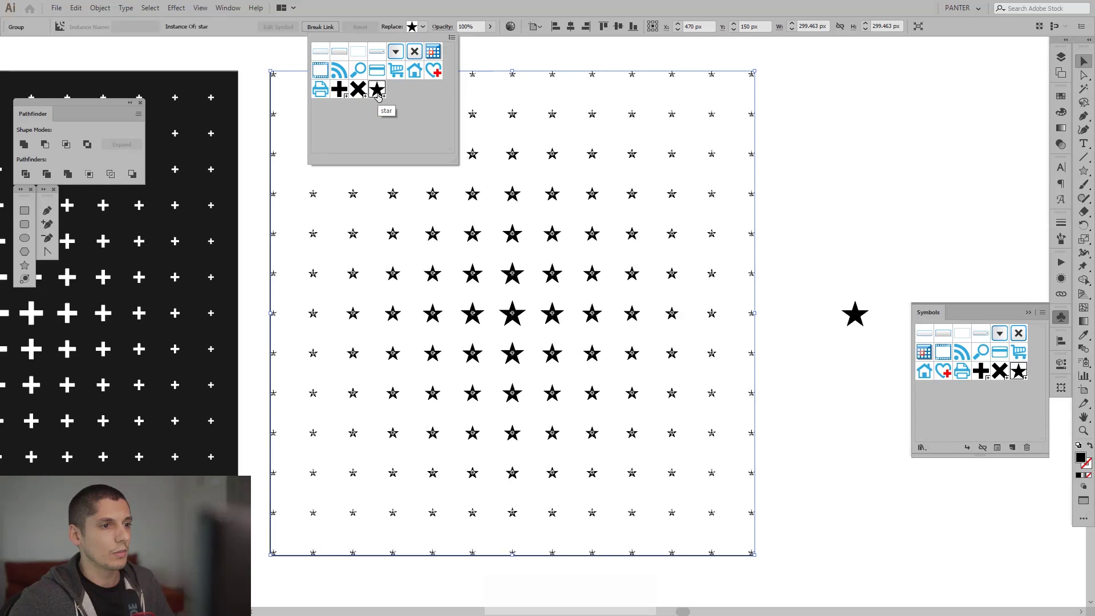
click(838, 239)
click(730, 259)
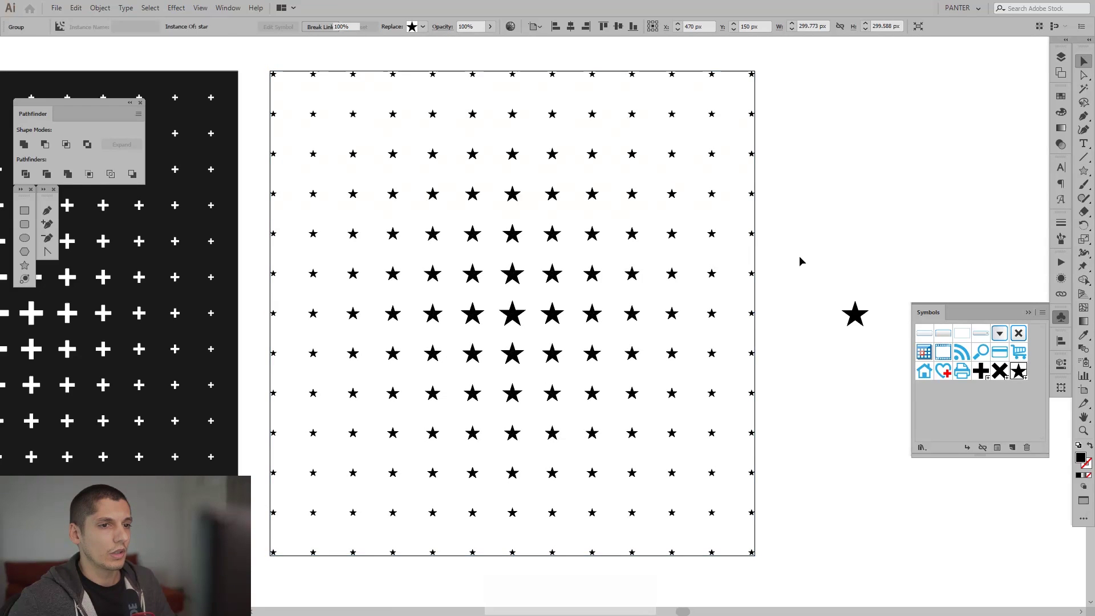
key(space)
drag(494, 272, 556, 267)
scroll(645, 293, up, 2)
drag(706, 291, 733, 276)
scroll(714, 276, down, 2)
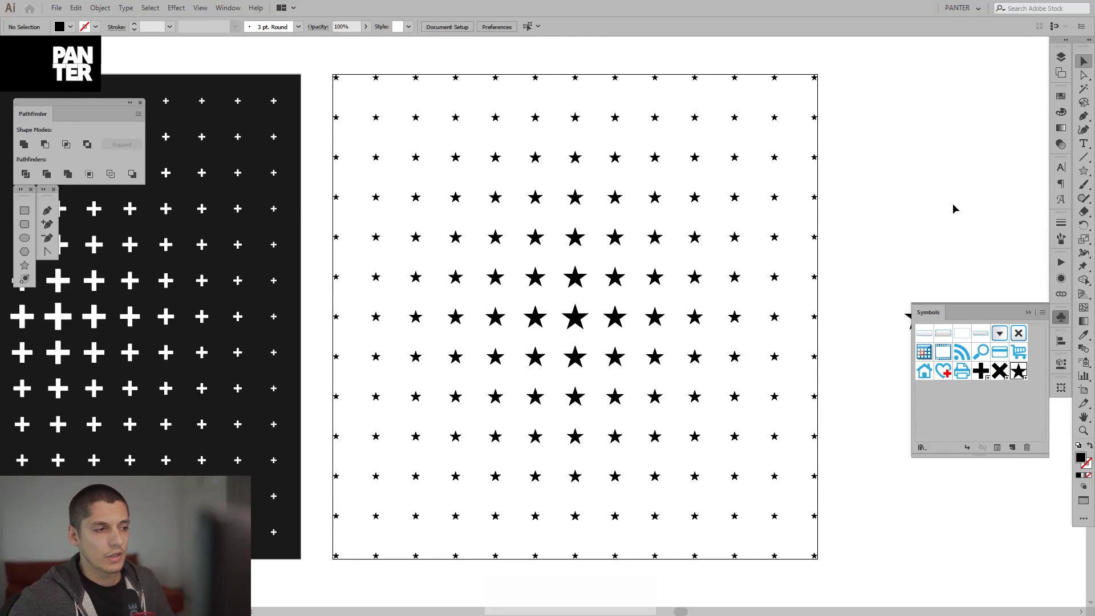